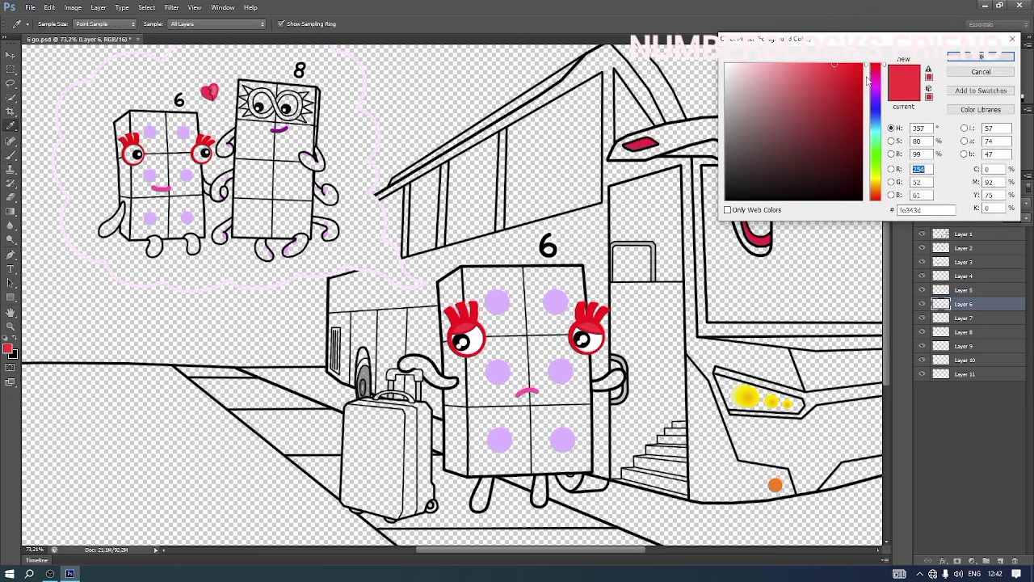
Step: Choose a saturated red and paint the large 6's arms and legs on Layer 6
{"action": "left_click", "coordinate": [860, 74]}
{"action": "left_click", "coordinate": [979, 52]}
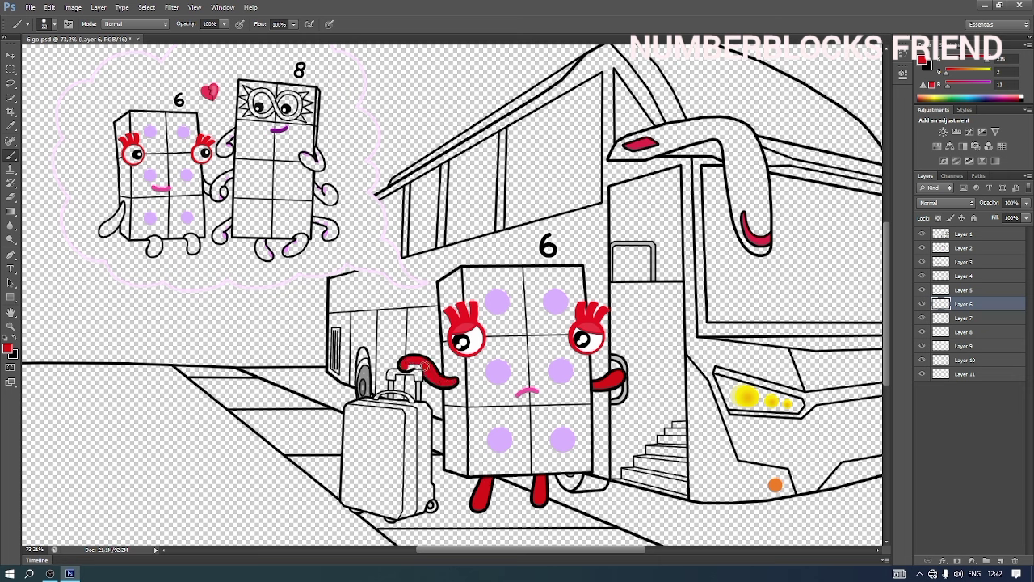
Step: Fill the large 6's whole body with vivid purple on Layer 7, outlining the edges first and covering the interior with a larger brush
{"action": "left_click", "coordinate": [558, 303], "text": "alt"}
{"action": "left_click", "coordinate": [978, 318]}
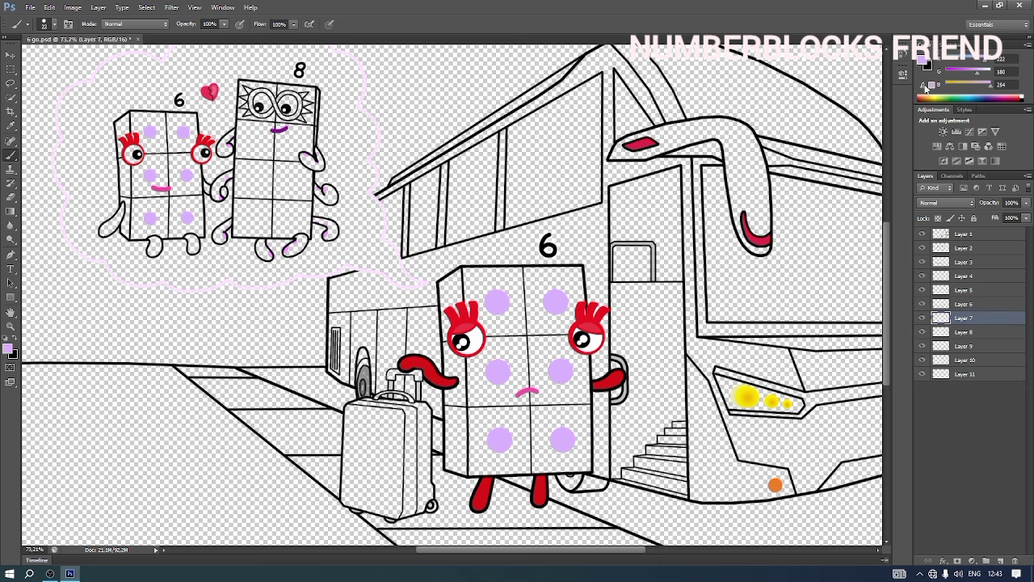
{"action": "left_click", "coordinate": [922, 61]}
{"action": "left_click", "coordinate": [862, 64]}
{"action": "left_click", "coordinate": [981, 54]}
{"action": "right_click", "coordinate": [459, 289]}
{"action": "left_click_drag", "start_coordinate": [479, 317], "coordinate": [485, 317]}
{"action": "left_click", "coordinate": [444, 285]}
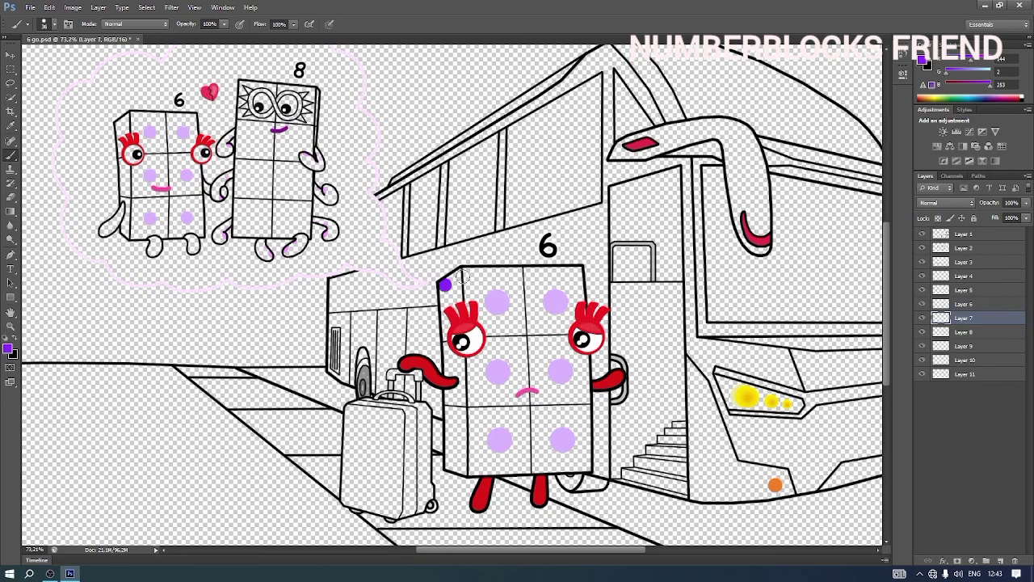
{"action": "left_click", "coordinate": [463, 275], "text": "shift"}
{"action": "left_click", "coordinate": [577, 272], "text": "shift"}
{"action": "left_click_drag", "start_coordinate": [575, 295], "coordinate": [585, 467]}
{"action": "left_click", "coordinate": [464, 469], "text": "shift"}
{"action": "mouse_move", "coordinate": [463, 469]}
{"action": "left_mouse_down"}
{"action": "mouse_move", "coordinate": [449, 421]}
{"action": "mouse_move", "coordinate": [446, 285]}
{"action": "left_mouse_up"}
{"action": "right_click", "coordinate": [501, 309]}
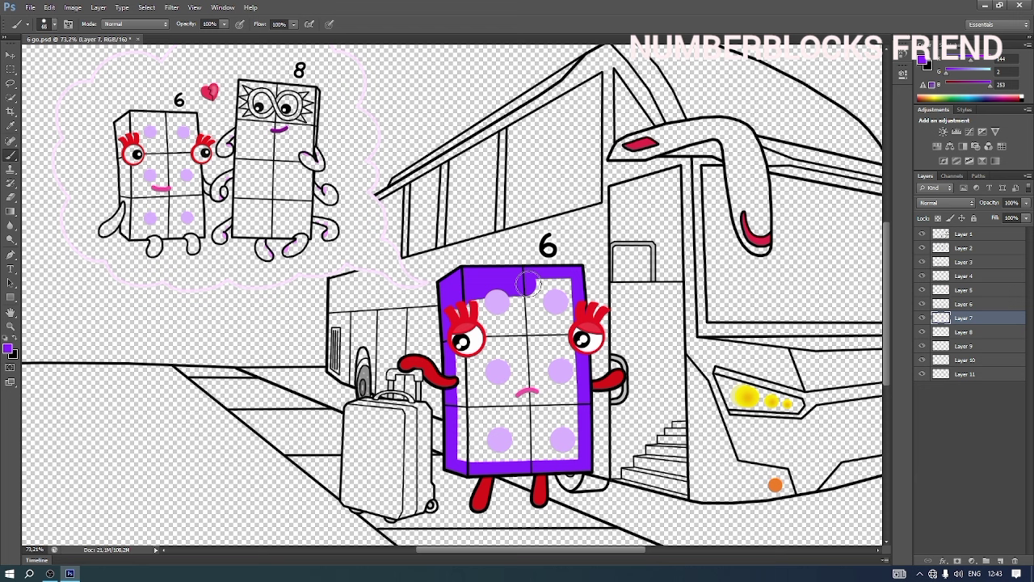
{"action": "mouse_move", "coordinate": [518, 279]}
{"action": "left_mouse_down"}
{"action": "mouse_move", "coordinate": [566, 295]}
{"action": "mouse_move", "coordinate": [478, 302]}
{"action": "mouse_move", "coordinate": [475, 319]}
{"action": "mouse_move", "coordinate": [563, 310]}
{"action": "mouse_move", "coordinate": [469, 348]}
{"action": "mouse_move", "coordinate": [562, 346]}
{"action": "mouse_move", "coordinate": [464, 382]}
{"action": "mouse_move", "coordinate": [565, 377]}
{"action": "mouse_move", "coordinate": [528, 398]}
{"action": "mouse_move", "coordinate": [461, 406]}
{"action": "mouse_move", "coordinate": [569, 412]}
{"action": "mouse_move", "coordinate": [514, 436]}
{"action": "mouse_move", "coordinate": [461, 428]}
{"action": "mouse_move", "coordinate": [524, 450]}
{"action": "mouse_move", "coordinate": [533, 425]}
{"action": "left_mouse_up"}
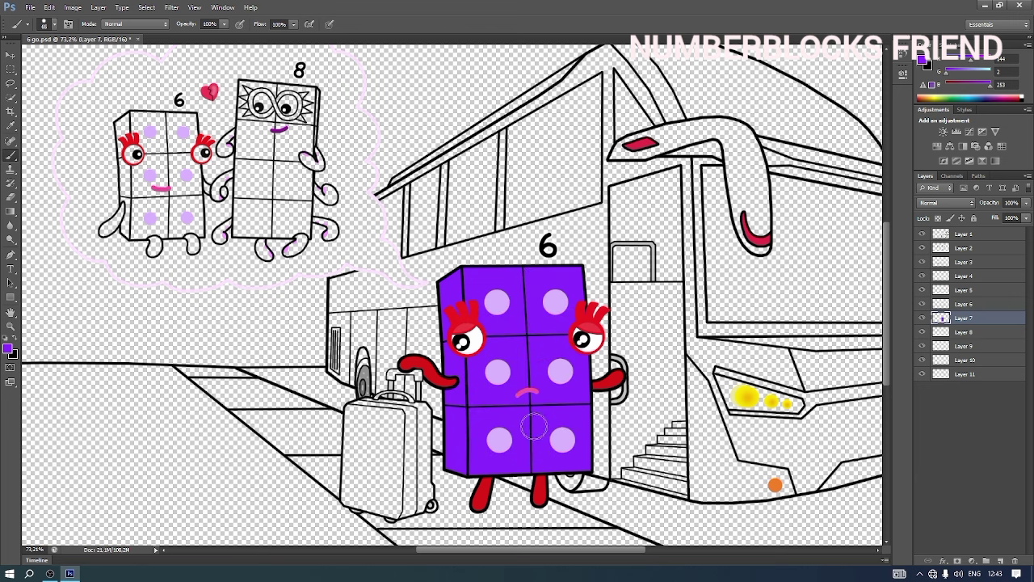
Step: Paint the suitcase body teal green on Layer 6
{"action": "left_click", "coordinate": [924, 62]}
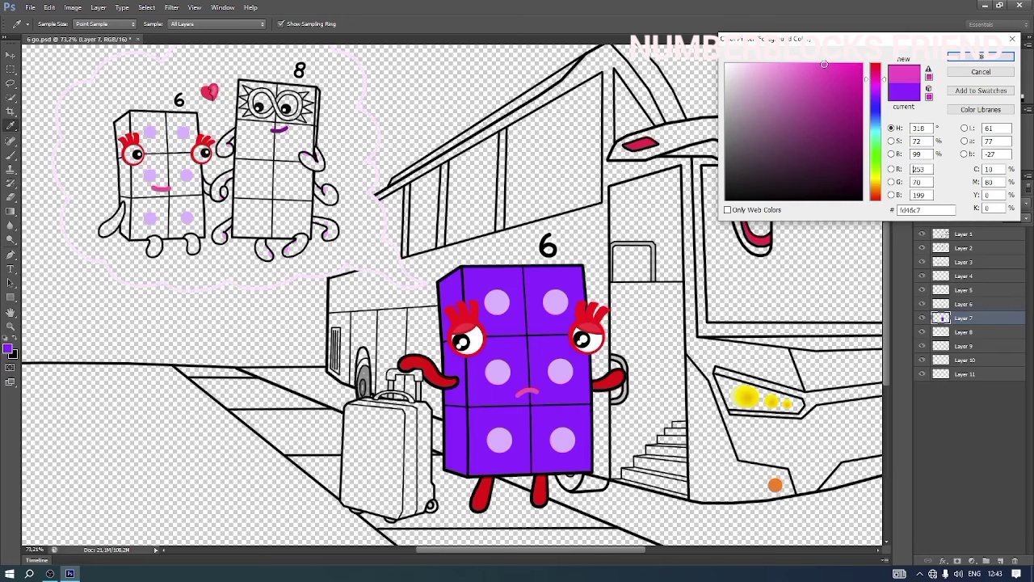
{"action": "left_click", "coordinate": [876, 138]}
{"action": "left_click", "coordinate": [981, 56]}
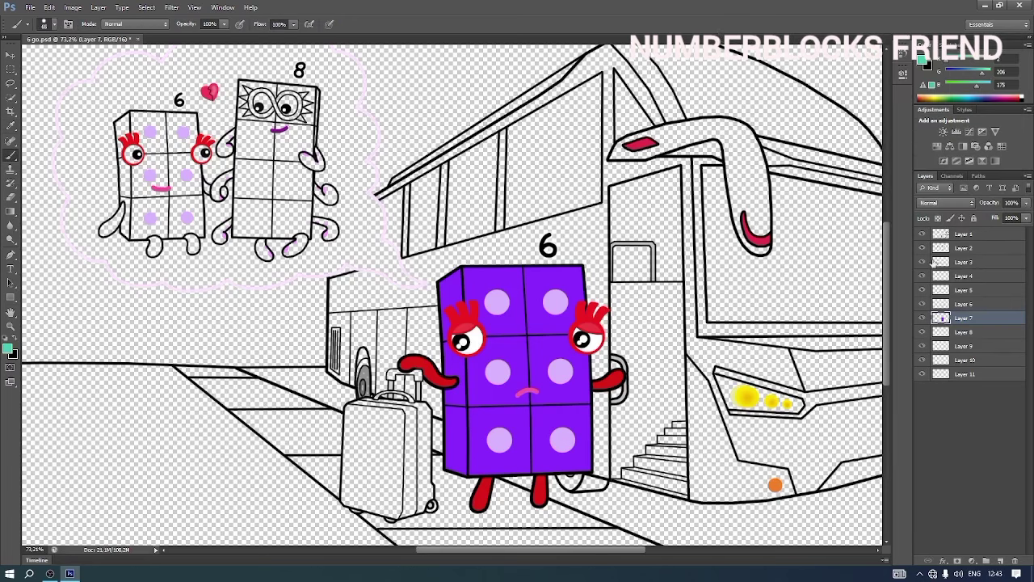
{"action": "right_click", "coordinate": [377, 457]}
{"action": "left_click", "coordinate": [411, 450]}
{"action": "left_click", "coordinate": [964, 307]}
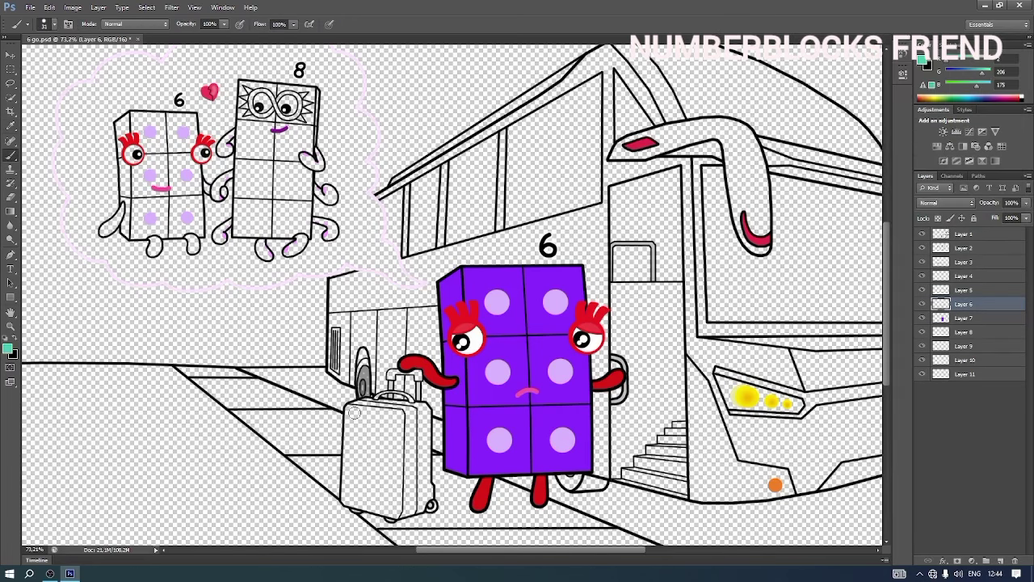
{"action": "left_click", "coordinate": [423, 408], "text": "shift"}
{"action": "left_click", "coordinate": [426, 485], "text": "shift"}
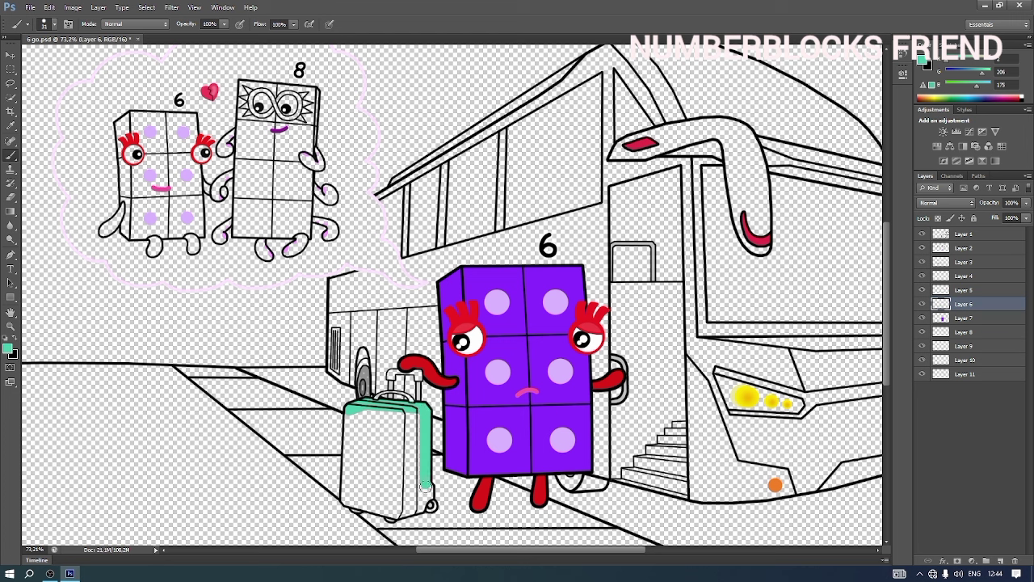
{"action": "mouse_move", "coordinate": [420, 506]}
{"action": "left_mouse_down"}
{"action": "mouse_move", "coordinate": [349, 500]}
{"action": "mouse_move", "coordinate": [350, 413]}
{"action": "mouse_move", "coordinate": [422, 417]}
{"action": "mouse_move", "coordinate": [354, 426]}
{"action": "mouse_move", "coordinate": [419, 431]}
{"action": "mouse_move", "coordinate": [355, 440]}
{"action": "mouse_move", "coordinate": [418, 448]}
{"action": "mouse_move", "coordinate": [356, 457]}
{"action": "mouse_move", "coordinate": [421, 465]}
{"action": "mouse_move", "coordinate": [356, 475]}
{"action": "mouse_move", "coordinate": [416, 481]}
{"action": "mouse_move", "coordinate": [357, 486]}
{"action": "mouse_move", "coordinate": [414, 493]}
{"action": "mouse_move", "coordinate": [353, 497]}
{"action": "left_mouse_up"}
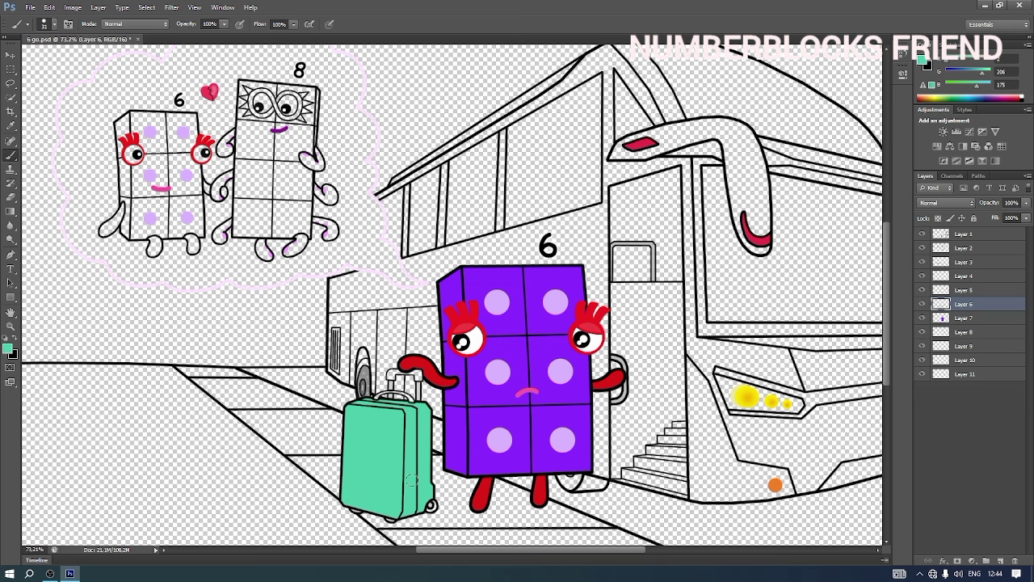
Step: Shade the suitcase's top, side and front edge with a darker teal, using a soft brush at 0% hardness
{"action": "left_click", "coordinate": [922, 60]}
{"action": "left_click", "coordinate": [860, 104]}
{"action": "left_click", "coordinate": [981, 54]}
{"action": "right_click", "coordinate": [417, 443]}
{"action": "left_click", "coordinate": [436, 449]}
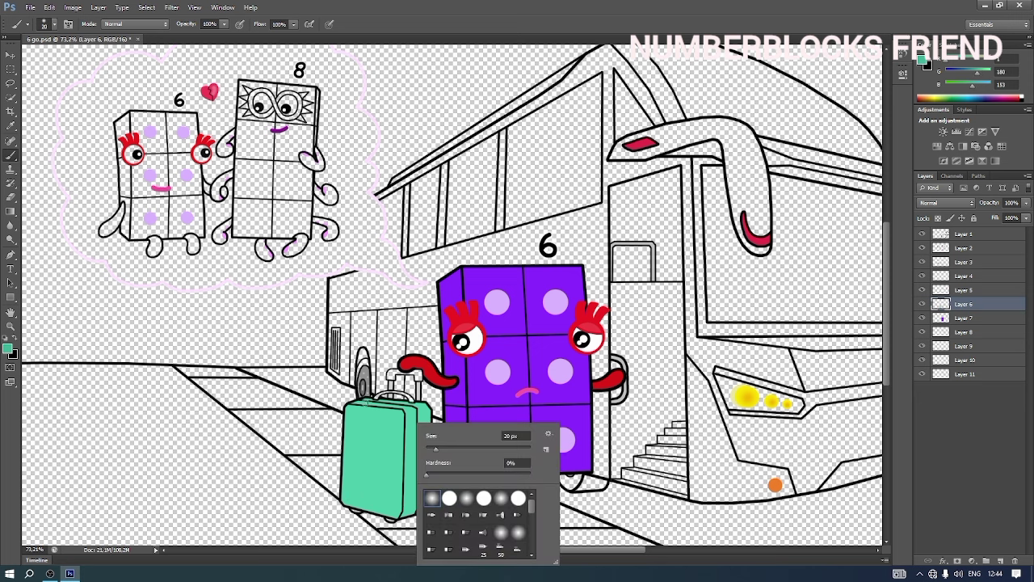
{"action": "left_click_drag", "start_coordinate": [367, 404], "coordinate": [416, 410]}
{"action": "left_click_drag", "start_coordinate": [420, 509], "coordinate": [418, 417]}
{"action": "right_click", "coordinate": [412, 453]}
{"action": "left_click", "coordinate": [449, 449]}
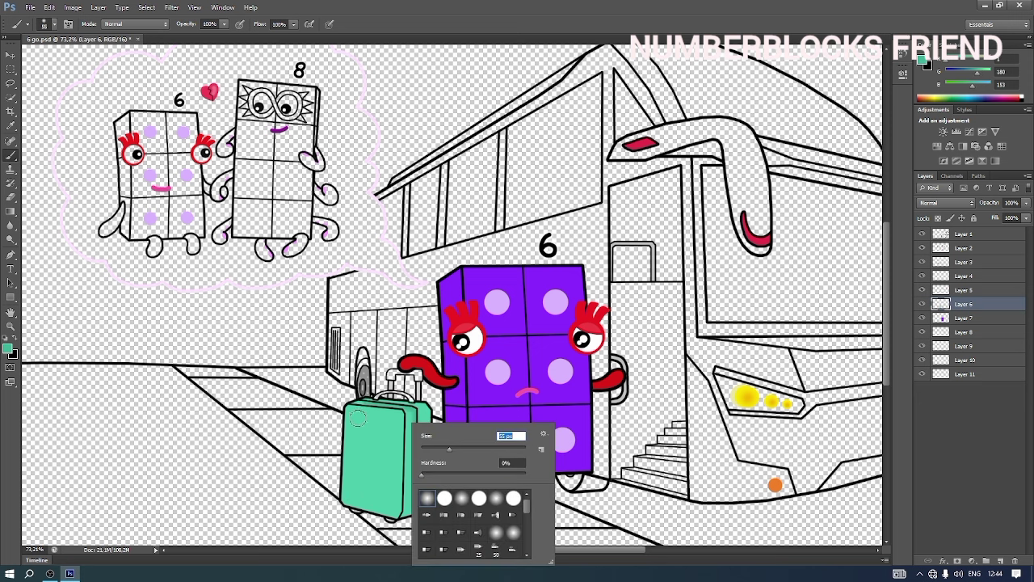
{"action": "key", "text": "Escape"}
{"action": "left_click_drag", "start_coordinate": [357, 427], "coordinate": [355, 496]}
Step: Paint the suitcase's handles dark green with a small hard 11 px brush
{"action": "left_click", "coordinate": [922, 60]}
{"action": "left_click", "coordinate": [848, 133]}
{"action": "left_click", "coordinate": [981, 54]}
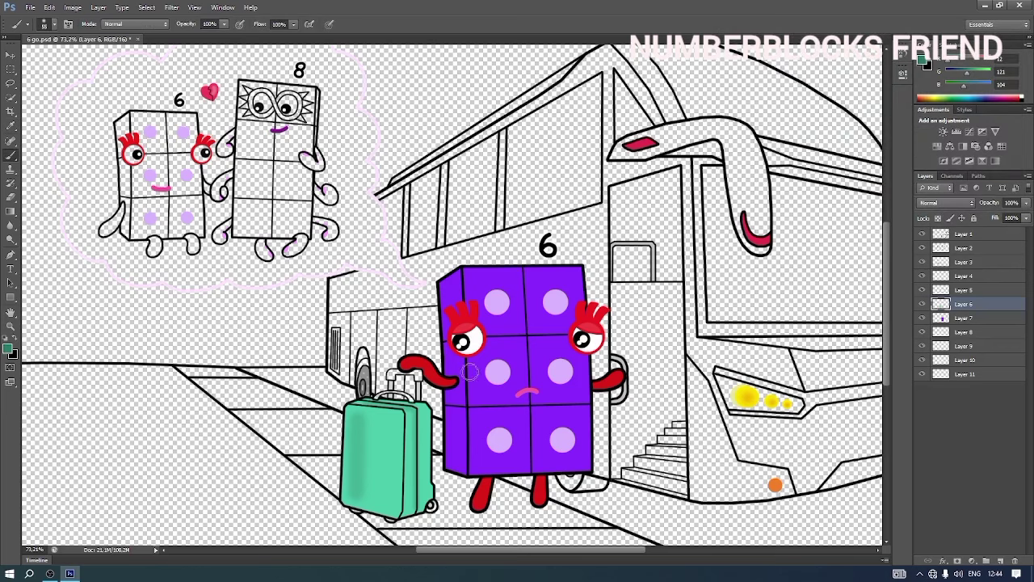
{"action": "right_click", "coordinate": [369, 402]}
{"action": "left_click", "coordinate": [402, 478]}
{"action": "left_click", "coordinate": [384, 429]}
{"action": "key", "text": "Escape"}
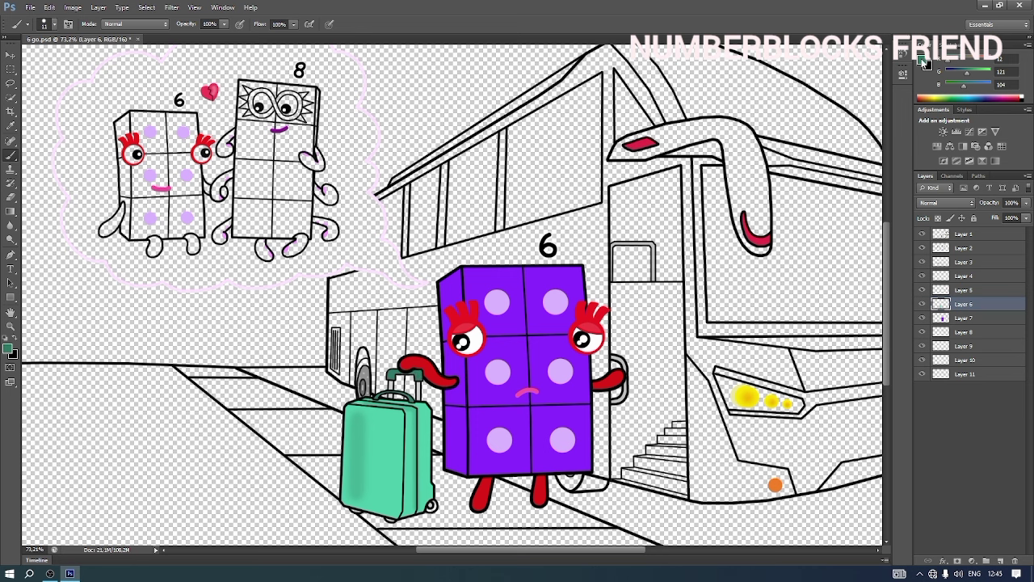
Step: Choose a dark grey and paint the suitcase's wheels on Layer 7
{"action": "left_click", "coordinate": [924, 62]}
{"action": "left_click", "coordinate": [753, 164]}
{"action": "left_click", "coordinate": [982, 55]}
{"action": "left_click", "coordinate": [941, 318]}
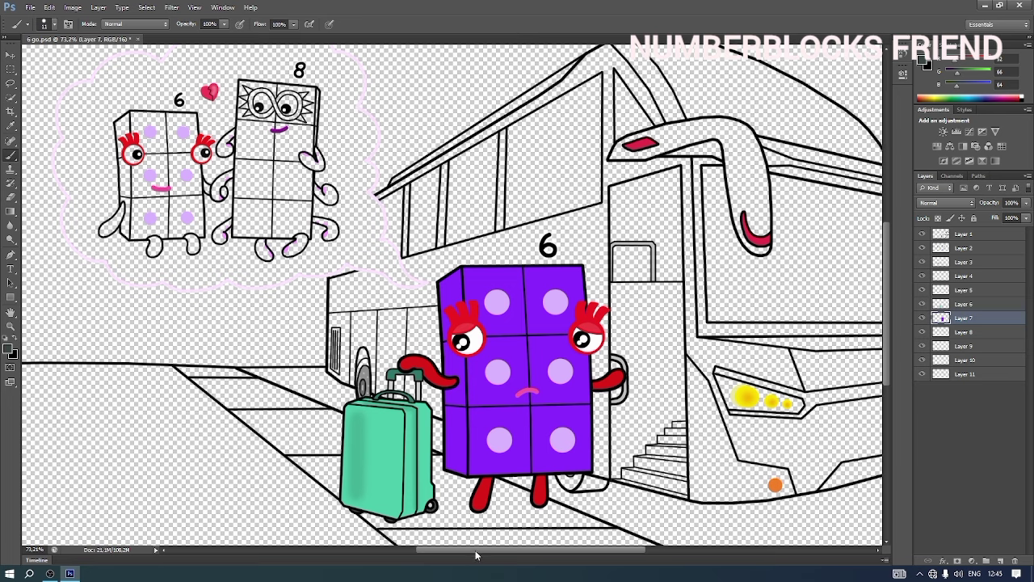
Step: Paint the whites of the small 6's eyes in the thought bubble on Layer 5 with pure white
{"action": "left_click_drag", "start_coordinate": [476, 552], "coordinate": [460, 551]}
{"action": "left_click_drag", "start_coordinate": [887, 373], "coordinate": [887, 353]}
{"action": "left_click", "coordinate": [971, 294]}
{"action": "left_click", "coordinate": [924, 63]}
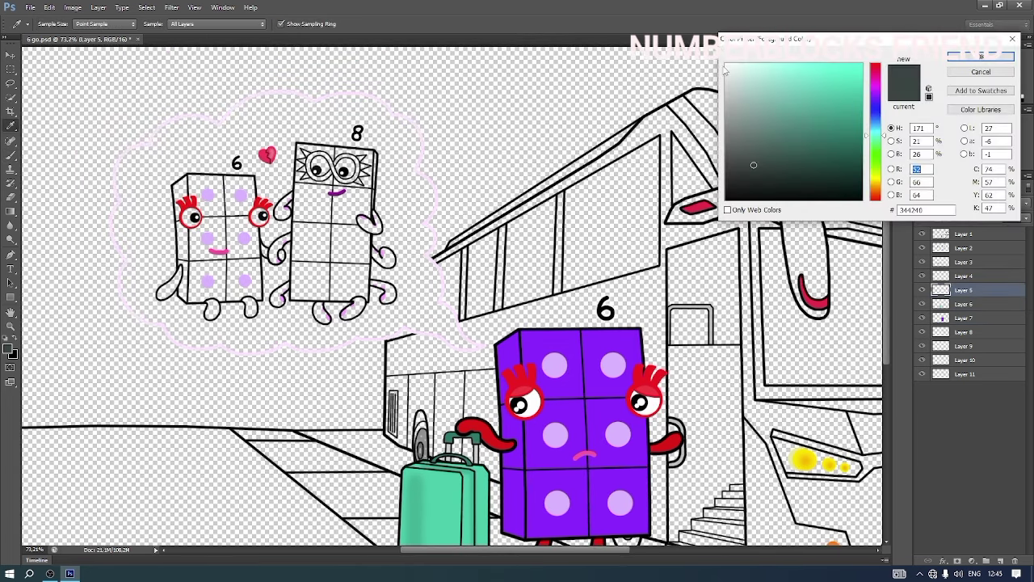
{"action": "left_click", "coordinate": [725, 65]}
{"action": "left_click", "coordinate": [875, 65]}
{"action": "left_click", "coordinate": [979, 57]}
{"action": "scroll", "coordinate": [131, 172], "scroll_direction": "up", "scroll_amount": 3}
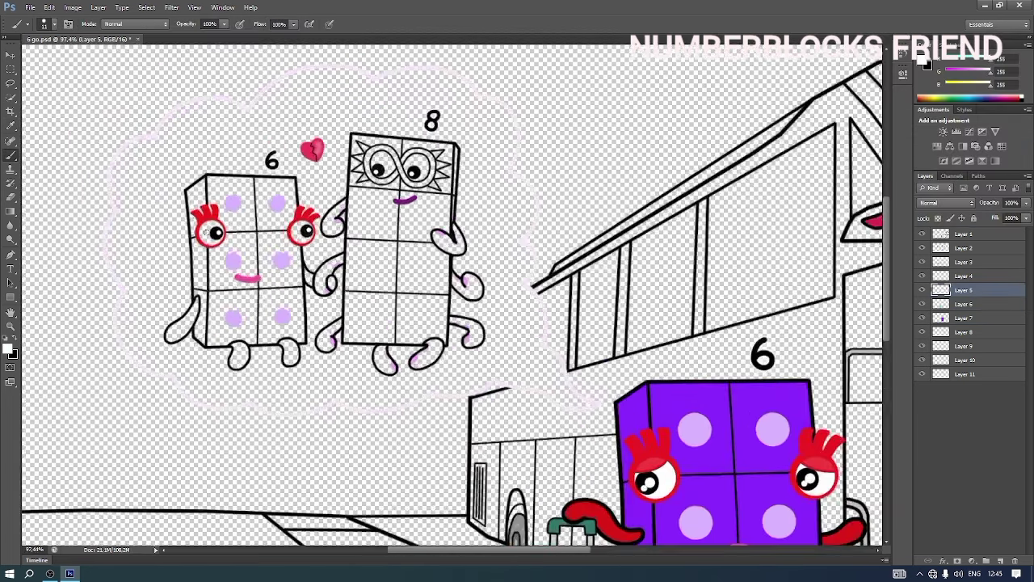
{"action": "right_click", "coordinate": [205, 228]}
{"action": "left_click_drag", "start_coordinate": [215, 247], "coordinate": [219, 248]}
{"action": "key", "text": "Return"}
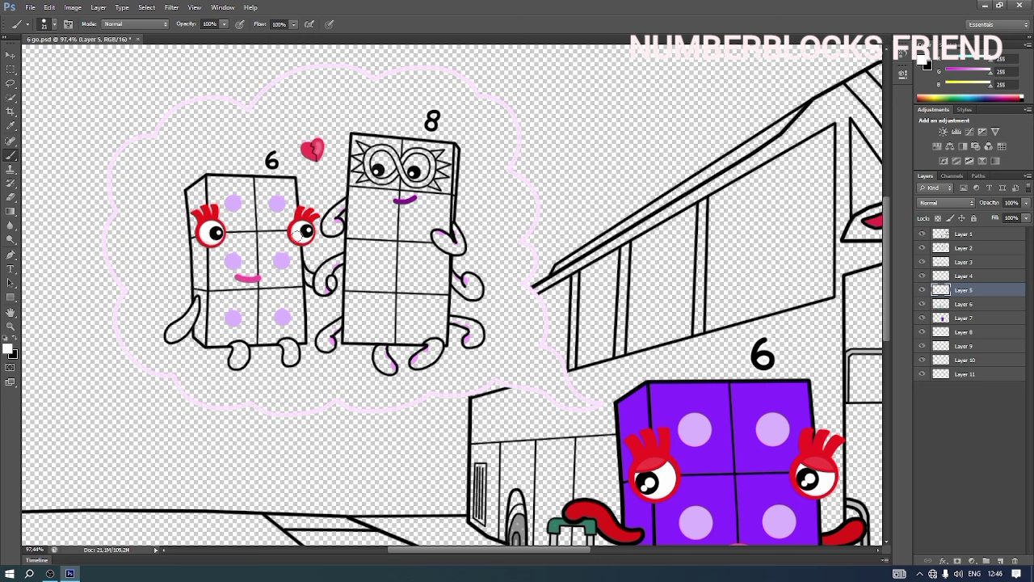
Step: Paint the small 6's arms and legs red (#e20015) on Layer 5, adjusting the brush size to each limb
{"action": "left_click", "coordinate": [923, 61]}
{"action": "left_click", "coordinate": [864, 79]}
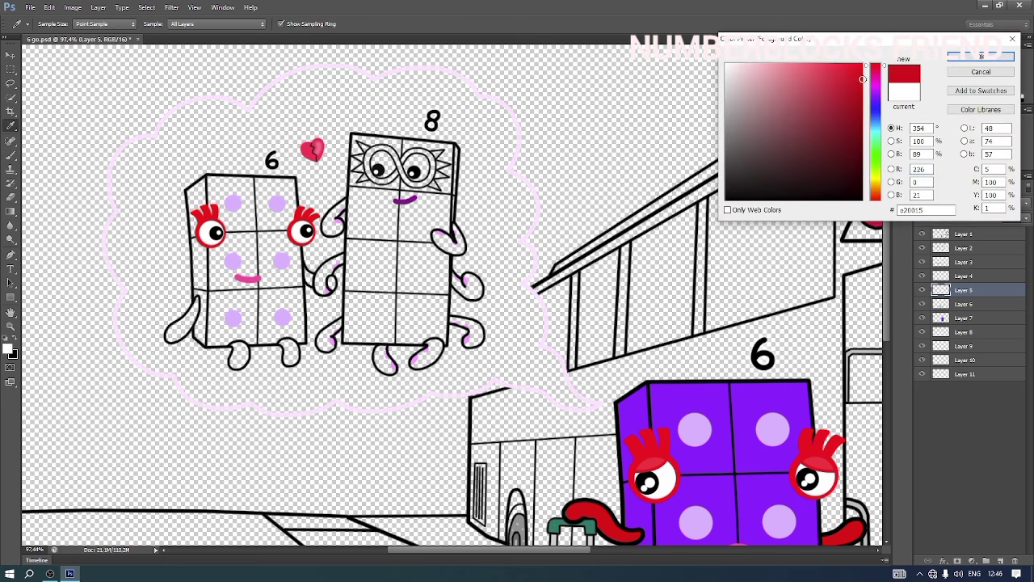
{"action": "left_click", "coordinate": [980, 56]}
{"action": "right_click", "coordinate": [331, 288]}
{"action": "left_click_drag", "start_coordinate": [346, 308], "coordinate": [341, 308]}
{"action": "key", "text": "Return"}
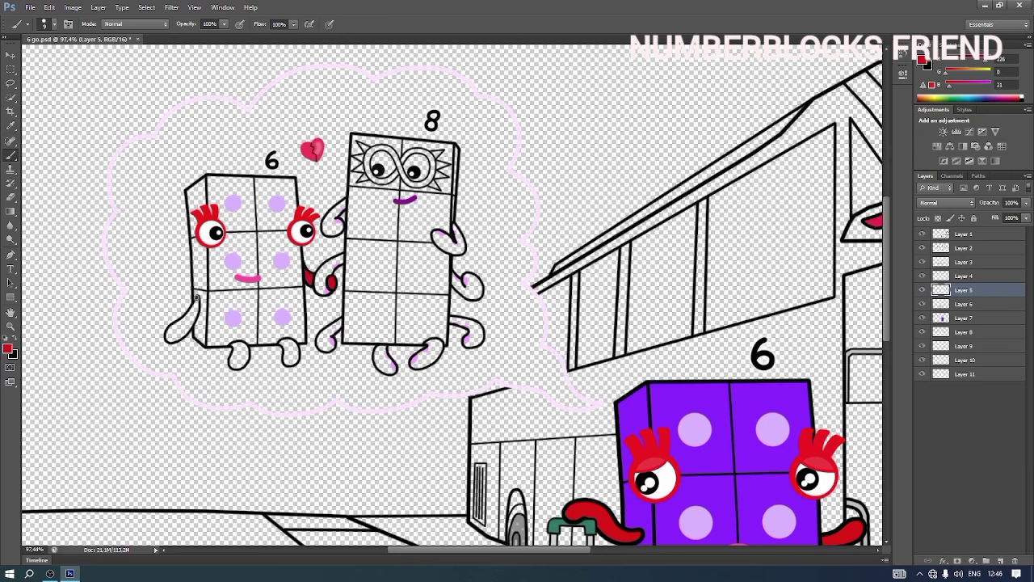
{"action": "right_click", "coordinate": [196, 309]}
{"action": "mouse_move", "coordinate": [197, 299]}
{"action": "left_mouse_down"}
{"action": "mouse_move", "coordinate": [170, 335]}
{"action": "mouse_move", "coordinate": [190, 323]}
{"action": "mouse_move", "coordinate": [245, 356]}
{"action": "left_mouse_up"}
{"action": "key", "text": "Return"}
{"action": "right_click", "coordinate": [241, 346]}
{"action": "key", "text": "Escape"}
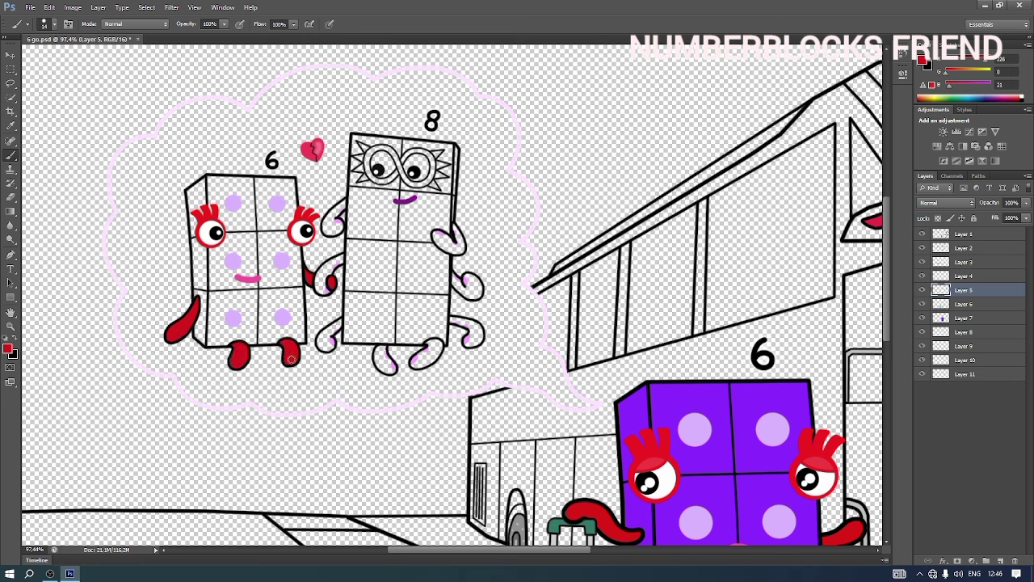
Step: Fill the small 6's body with vivid purple on Layer 6, based on the lilac of its dots
{"action": "left_click", "coordinate": [280, 262], "text": "alt"}
{"action": "left_click", "coordinate": [7, 348]}
{"action": "left_click", "coordinate": [864, 59]}
{"action": "left_click", "coordinate": [981, 57]}
{"action": "left_click", "coordinate": [991, 306]}
{"action": "right_click", "coordinate": [205, 200]}
{"action": "key", "text": "Escape"}
{"action": "mouse_move", "coordinate": [188, 195]}
{"action": "left_mouse_down"}
{"action": "mouse_move", "coordinate": [290, 183]}
{"action": "mouse_move", "coordinate": [301, 336]}
{"action": "mouse_move", "coordinate": [224, 333]}
{"action": "mouse_move", "coordinate": [209, 343]}
{"action": "mouse_move", "coordinate": [199, 333]}
{"action": "mouse_move", "coordinate": [194, 192]}
{"action": "left_mouse_up"}
{"action": "right_click", "coordinate": [213, 206]}
{"action": "left_click_drag", "start_coordinate": [249, 236], "coordinate": [254, 236]}
{"action": "mouse_move", "coordinate": [212, 204]}
{"action": "left_mouse_down"}
{"action": "mouse_move", "coordinate": [276, 191]}
{"action": "mouse_move", "coordinate": [235, 207]}
{"action": "mouse_move", "coordinate": [236, 219]}
{"action": "mouse_move", "coordinate": [280, 234]}
{"action": "mouse_move", "coordinate": [211, 252]}
{"action": "mouse_move", "coordinate": [282, 243]}
{"action": "mouse_move", "coordinate": [214, 260]}
{"action": "mouse_move", "coordinate": [268, 276]}
{"action": "mouse_move", "coordinate": [254, 291]}
{"action": "mouse_move", "coordinate": [209, 300]}
{"action": "mouse_move", "coordinate": [290, 305]}
{"action": "mouse_move", "coordinate": [215, 315]}
{"action": "mouse_move", "coordinate": [256, 329]}
{"action": "mouse_move", "coordinate": [283, 317]}
{"action": "left_mouse_up"}
Step: Paint the whites of the small 8's eyes near-white on Layer 6 with a 21 px brush
{"action": "left_click", "coordinate": [922, 60]}
{"action": "left_click", "coordinate": [726, 63]}
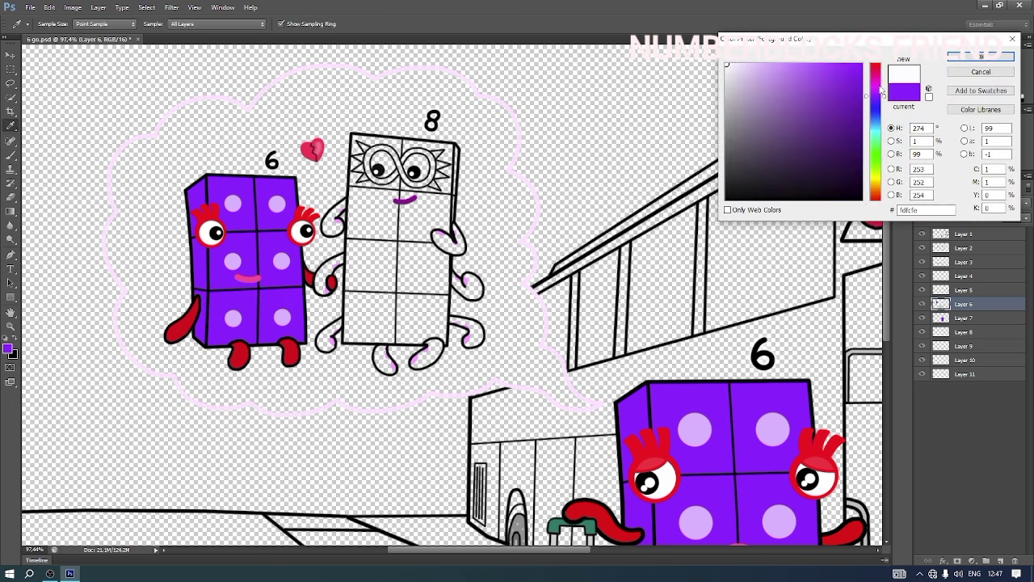
{"action": "left_click", "coordinate": [880, 85]}
{"action": "left_click", "coordinate": [970, 57]}
{"action": "right_click", "coordinate": [383, 164]}
{"action": "left_click_drag", "start_coordinate": [414, 197], "coordinate": [410, 196]}
{"action": "left_click_drag", "start_coordinate": [383, 156], "coordinate": [377, 159]}
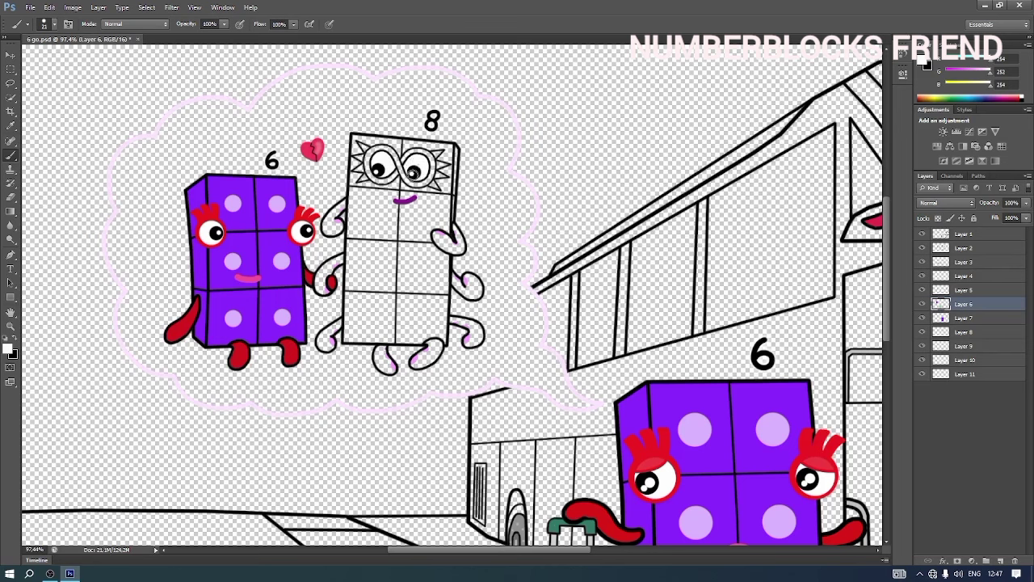
Step: Paint the small 8's spiky eye mask, arms and legs dark purple on Layer 7
{"action": "left_click", "coordinate": [7, 349]}
{"action": "left_click", "coordinate": [852, 125]}
{"action": "left_click", "coordinate": [974, 57]}
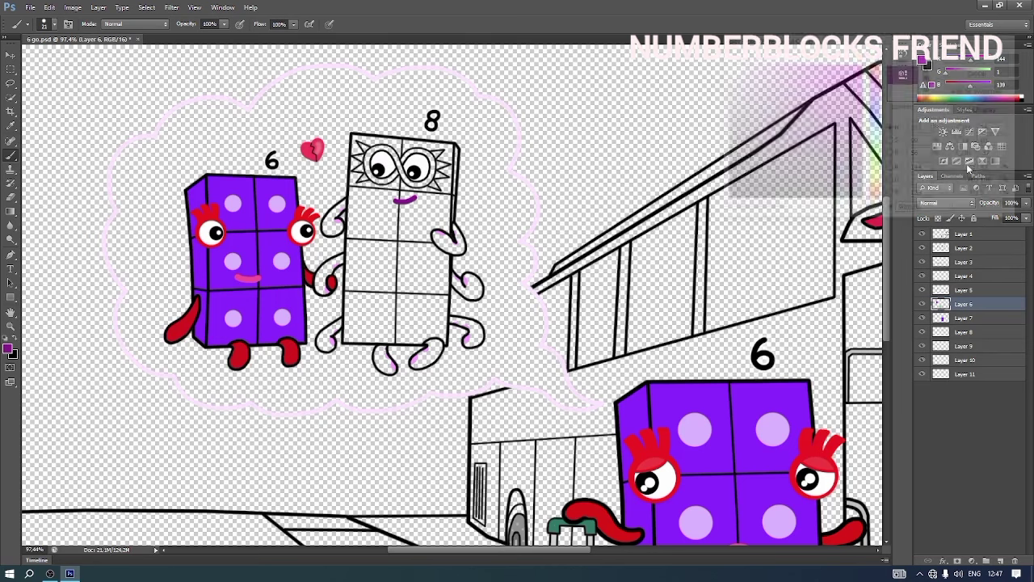
{"action": "left_click", "coordinate": [965, 318]}
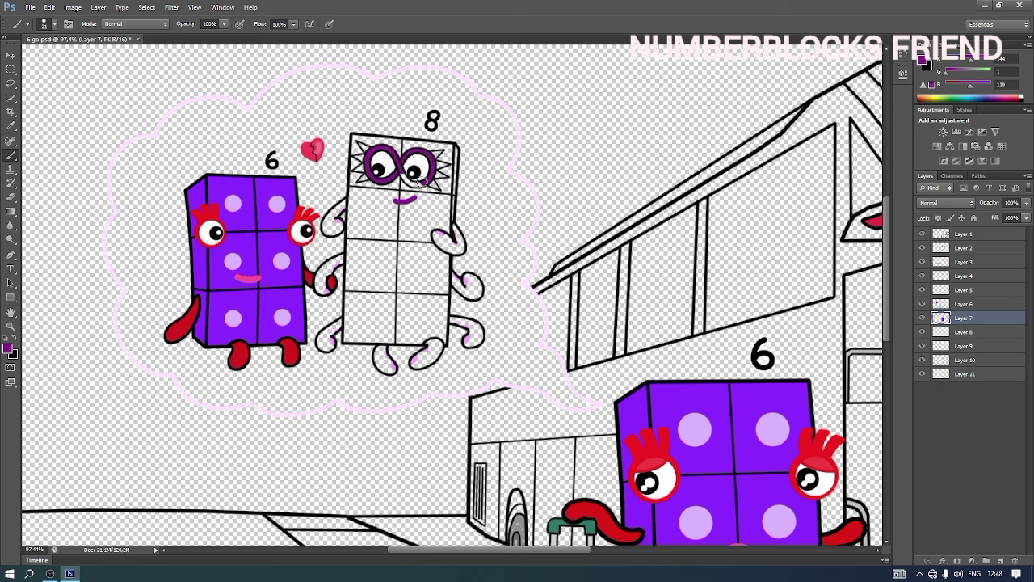
{"action": "right_click", "coordinate": [389, 166]}
{"action": "left_click_drag", "start_coordinate": [372, 152], "coordinate": [362, 146]}
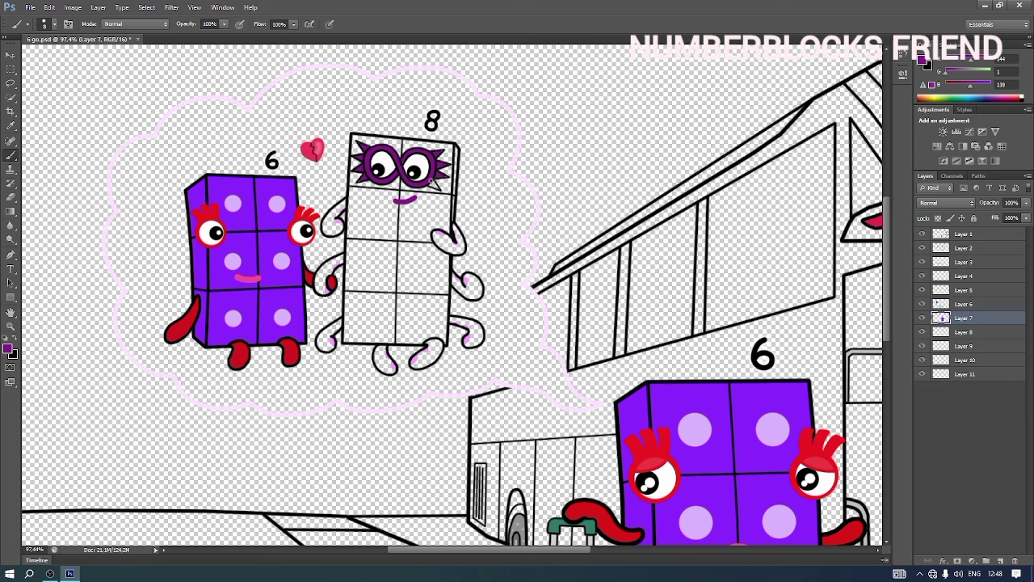
{"action": "right_click", "coordinate": [458, 232]}
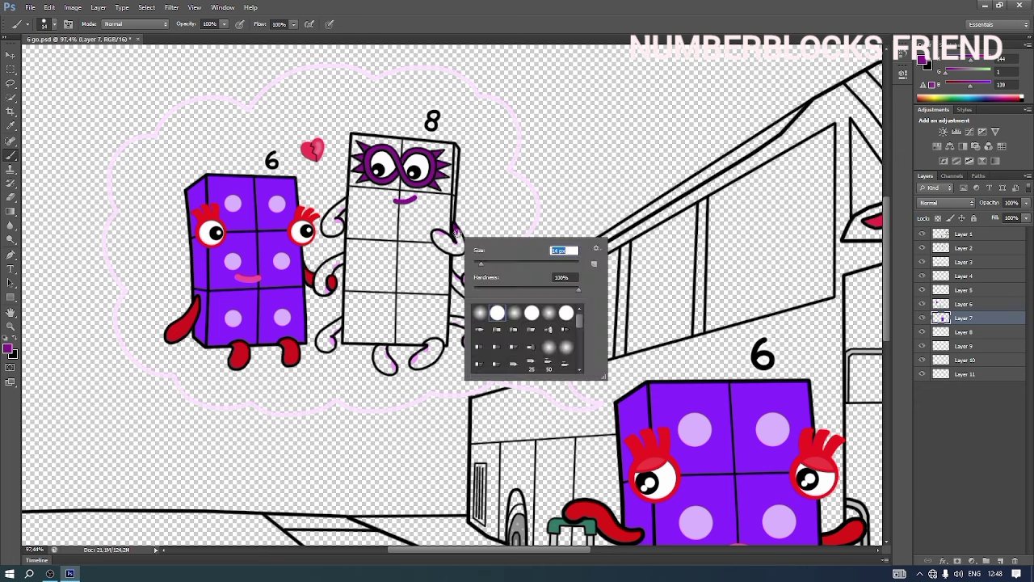
{"action": "left_click_drag", "start_coordinate": [454, 229], "coordinate": [462, 249]}
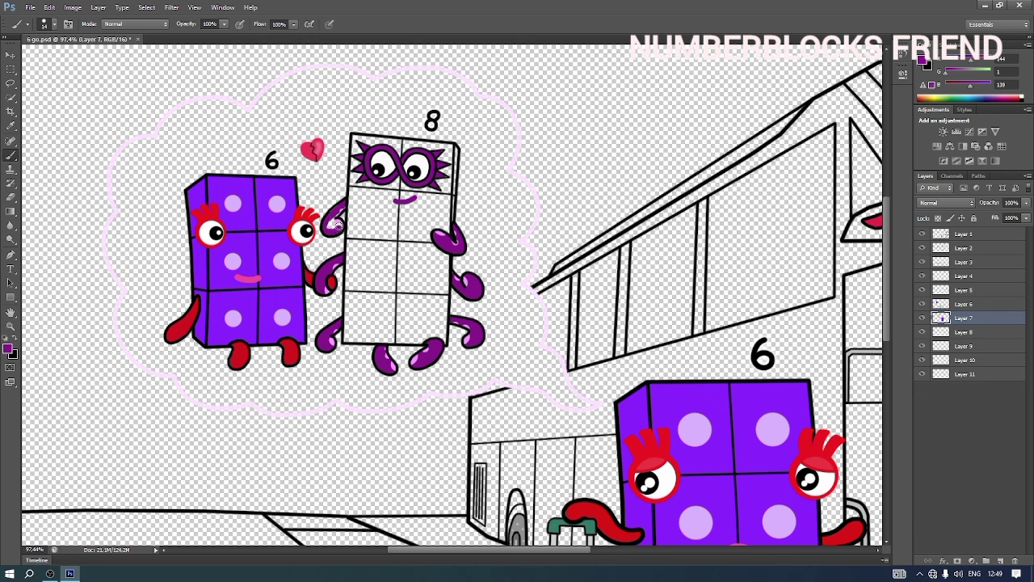
Step: Fill the small 8's body with magenta (#ef01e7) on Layer 8, starting along its edges with a 24 px brush
{"action": "left_click", "coordinate": [980, 331]}
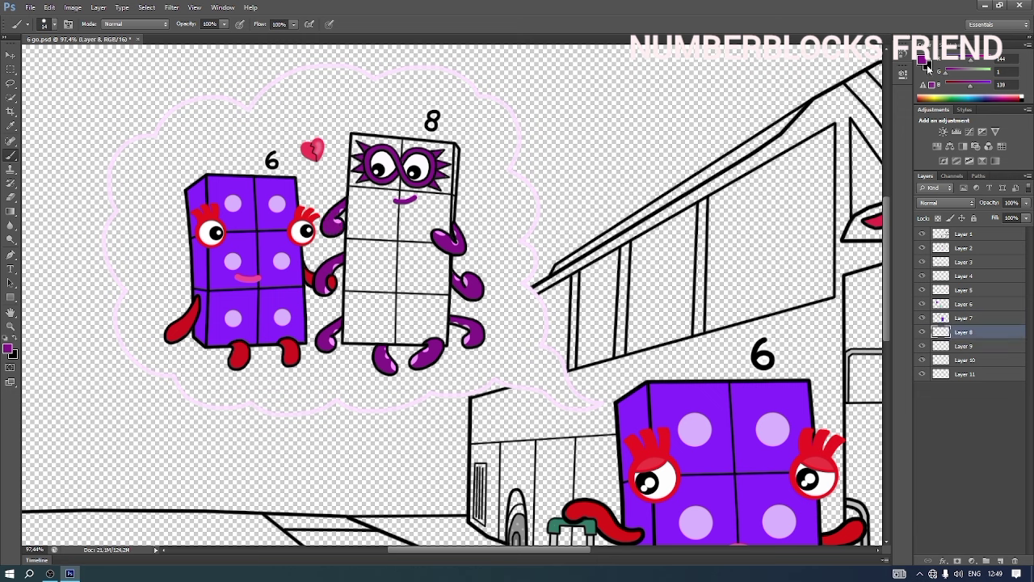
{"action": "left_click", "coordinate": [925, 65]}
{"action": "left_click", "coordinate": [862, 71]}
{"action": "key", "text": "Return"}
{"action": "right_click", "coordinate": [360, 144]}
{"action": "left_click", "coordinate": [358, 141]}
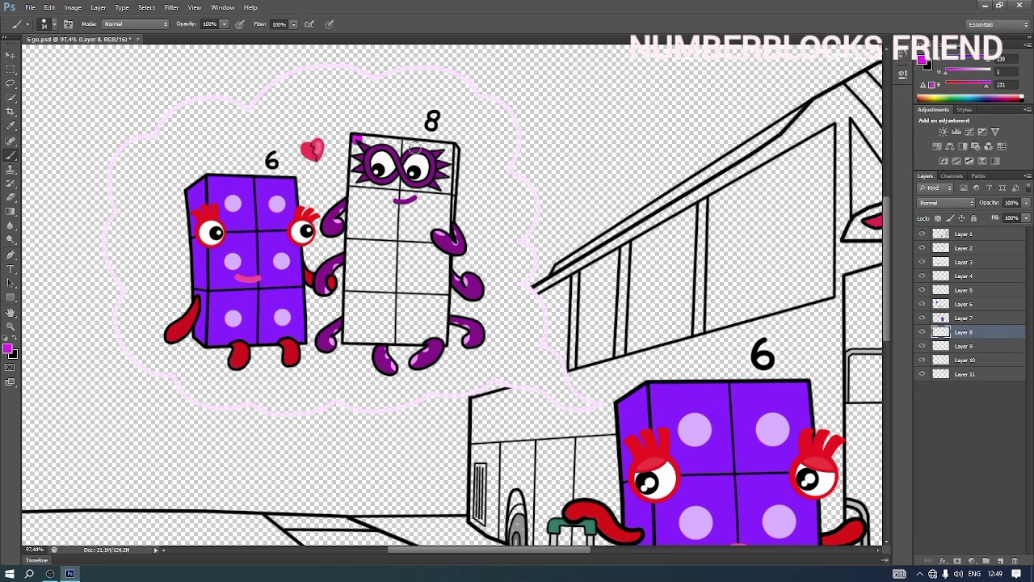
{"action": "left_click", "coordinate": [453, 152], "text": "shift"}
{"action": "left_click", "coordinate": [448, 223], "text": "shift"}
{"action": "left_click", "coordinate": [446, 278], "text": "shift"}
{"action": "left_click", "coordinate": [442, 341], "text": "shift"}
{"action": "mouse_move", "coordinate": [441, 342]}
{"action": "left_mouse_down"}
{"action": "mouse_move", "coordinate": [349, 338]}
{"action": "mouse_move", "coordinate": [349, 257]}
{"action": "mouse_move", "coordinate": [360, 143]}
{"action": "mouse_move", "coordinate": [444, 162]}
{"action": "left_mouse_up"}
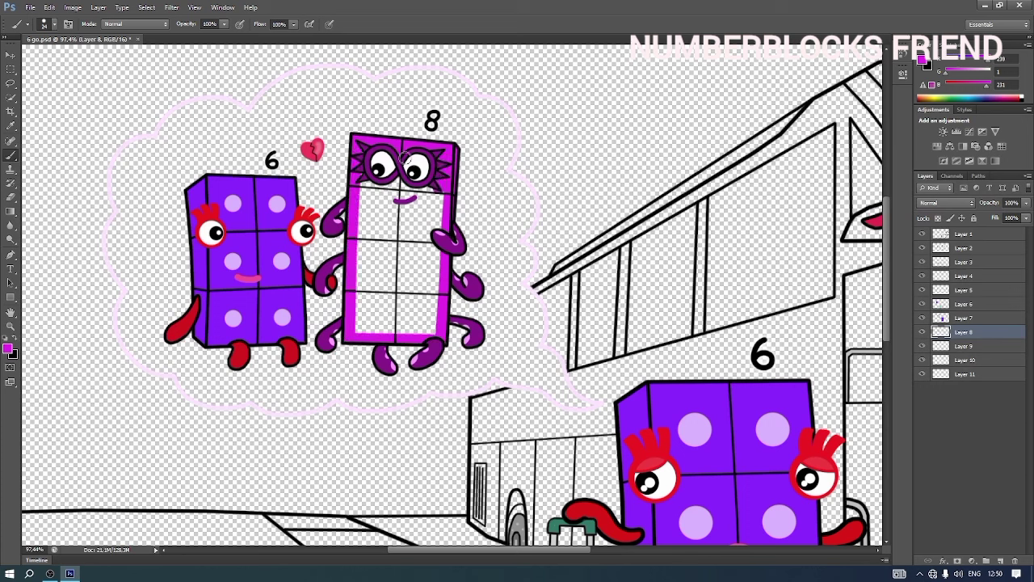
{"action": "mouse_move", "coordinate": [360, 180]}
{"action": "left_mouse_down"}
{"action": "mouse_move", "coordinate": [434, 185]}
{"action": "mouse_move", "coordinate": [369, 185]}
{"action": "mouse_move", "coordinate": [410, 196]}
{"action": "mouse_move", "coordinate": [366, 209]}
{"action": "mouse_move", "coordinate": [417, 221]}
{"action": "mouse_move", "coordinate": [384, 227]}
{"action": "mouse_move", "coordinate": [414, 236]}
{"action": "mouse_move", "coordinate": [358, 240]}
{"action": "mouse_move", "coordinate": [442, 249]}
{"action": "mouse_move", "coordinate": [360, 250]}
{"action": "mouse_move", "coordinate": [429, 263]}
{"action": "mouse_move", "coordinate": [368, 265]}
{"action": "mouse_move", "coordinate": [434, 279]}
{"action": "mouse_move", "coordinate": [353, 285]}
{"action": "mouse_move", "coordinate": [439, 293]}
{"action": "mouse_move", "coordinate": [354, 294]}
{"action": "mouse_move", "coordinate": [436, 310]}
{"action": "mouse_move", "coordinate": [357, 310]}
{"action": "mouse_move", "coordinate": [437, 321]}
{"action": "mouse_move", "coordinate": [358, 326]}
{"action": "mouse_move", "coordinate": [436, 332]}
{"action": "left_mouse_up"}
Step: Fill the thought bubble's background with near-white (#fdfbfd) on Layer 9, using a larger brush for the open areas
{"action": "left_click", "coordinate": [976, 348]}
{"action": "left_click", "coordinate": [922, 60]}
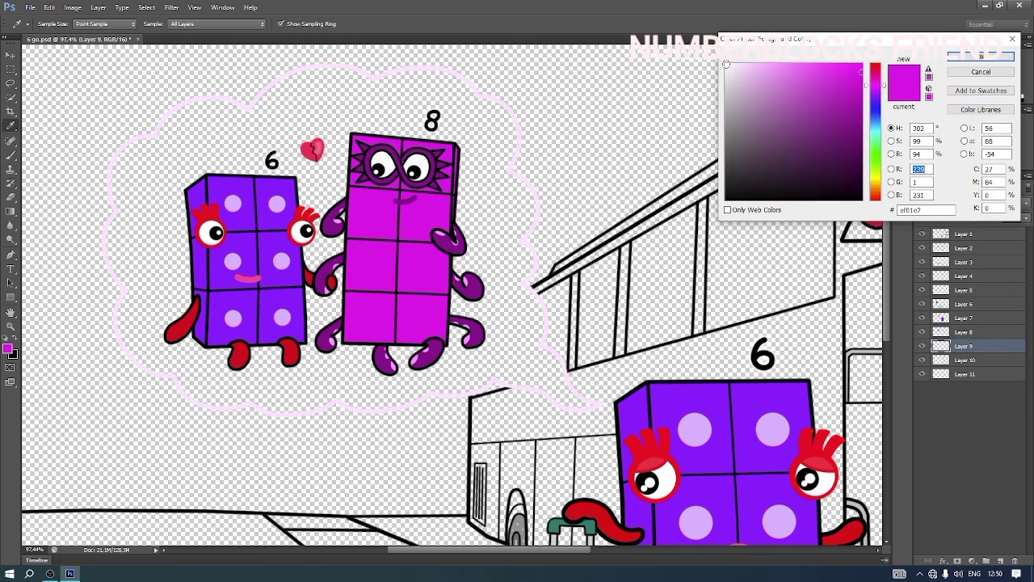
{"action": "left_click", "coordinate": [728, 65]}
{"action": "left_click", "coordinate": [981, 55]}
{"action": "right_click", "coordinate": [273, 198]}
{"action": "left_click", "coordinate": [316, 225]}
{"action": "mouse_move", "coordinate": [152, 153]}
{"action": "left_mouse_down"}
{"action": "mouse_move", "coordinate": [123, 253]}
{"action": "mouse_move", "coordinate": [144, 287]}
{"action": "mouse_move", "coordinate": [134, 332]}
{"action": "mouse_move", "coordinate": [199, 384]}
{"action": "mouse_move", "coordinate": [291, 397]}
{"action": "mouse_move", "coordinate": [334, 378]}
{"action": "mouse_move", "coordinate": [371, 394]}
{"action": "mouse_move", "coordinate": [428, 375]}
{"action": "mouse_move", "coordinate": [548, 373]}
{"action": "mouse_move", "coordinate": [530, 357]}
{"action": "mouse_move", "coordinate": [528, 316]}
{"action": "mouse_move", "coordinate": [502, 289]}
{"action": "mouse_move", "coordinate": [518, 263]}
{"action": "mouse_move", "coordinate": [503, 240]}
{"action": "mouse_move", "coordinate": [514, 259]}
{"action": "mouse_move", "coordinate": [509, 229]}
{"action": "mouse_move", "coordinate": [520, 215]}
{"action": "mouse_move", "coordinate": [494, 184]}
{"action": "mouse_move", "coordinate": [494, 119]}
{"action": "mouse_move", "coordinate": [443, 86]}
{"action": "mouse_move", "coordinate": [365, 96]}
{"action": "mouse_move", "coordinate": [316, 84]}
{"action": "mouse_move", "coordinate": [240, 128]}
{"action": "mouse_move", "coordinate": [198, 117]}
{"action": "mouse_move", "coordinate": [172, 142]}
{"action": "mouse_move", "coordinate": [208, 111]}
{"action": "left_mouse_up"}
{"action": "right_click", "coordinate": [236, 189]}
{"action": "key", "text": "Return"}
{"action": "mouse_move", "coordinate": [228, 144]}
{"action": "left_mouse_down"}
{"action": "mouse_move", "coordinate": [156, 181]}
{"action": "mouse_move", "coordinate": [163, 317]}
{"action": "mouse_move", "coordinate": [220, 365]}
{"action": "mouse_move", "coordinate": [308, 367]}
{"action": "mouse_move", "coordinate": [437, 352]}
{"action": "mouse_move", "coordinate": [468, 315]}
{"action": "mouse_move", "coordinate": [454, 280]}
{"action": "mouse_move", "coordinate": [483, 218]}
{"action": "mouse_move", "coordinate": [431, 115]}
{"action": "mouse_move", "coordinate": [470, 188]}
{"action": "mouse_move", "coordinate": [380, 116]}
{"action": "mouse_move", "coordinate": [291, 145]}
{"action": "left_mouse_up"}
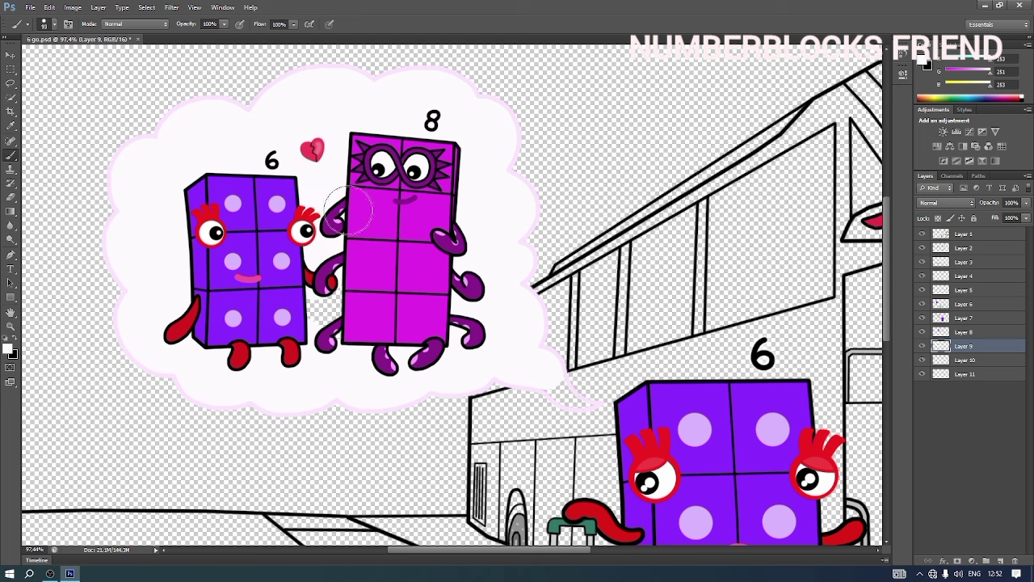
Step: Fill the thought bubble's narrow tail with the same near-white, using smaller brush sizes
{"action": "right_click", "coordinate": [606, 433]}
{"action": "left_click", "coordinate": [606, 433]}
{"action": "key", "text": "Return"}
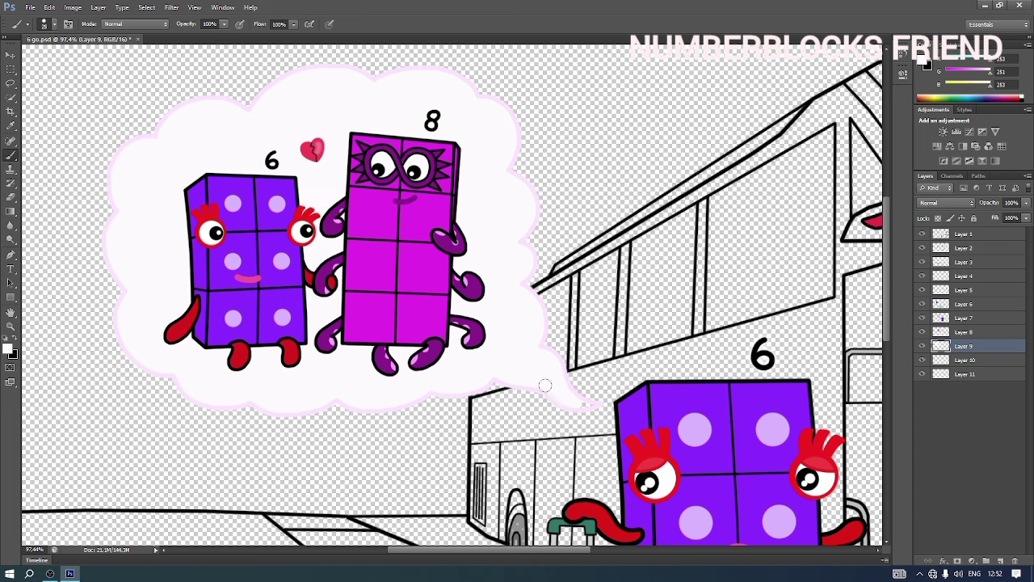
{"action": "right_click", "coordinate": [569, 396]}
{"action": "left_click", "coordinate": [577, 414]}
{"action": "key", "text": "Return"}
Step: Shade the thought bubble's inner area around the figures with very pale pink (RGB 254, 243, 254) using a large soft brush
{"action": "left_click", "coordinate": [11, 200]}
{"action": "left_click", "coordinate": [7, 158]}
{"action": "left_click", "coordinate": [7, 349]}
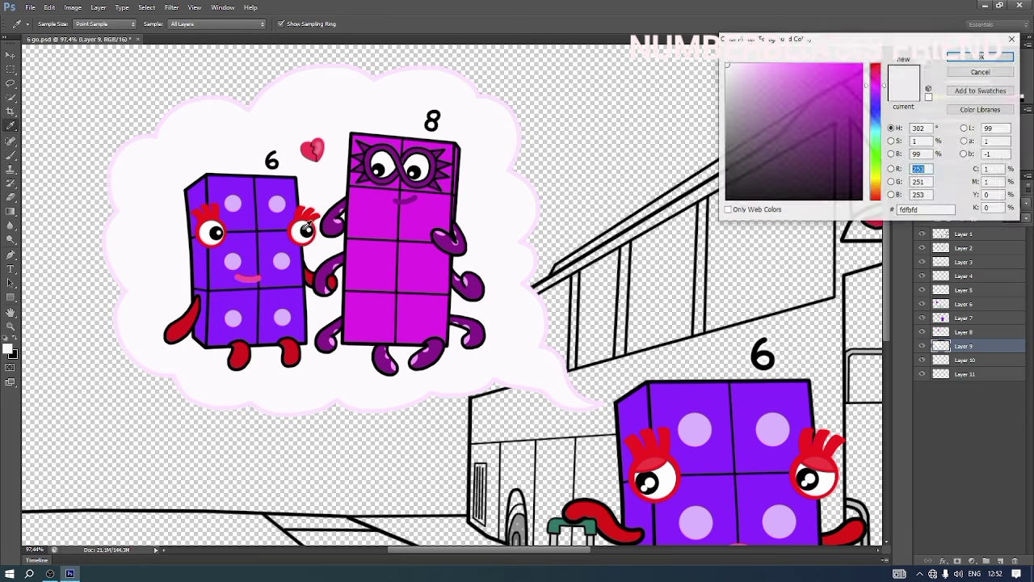
{"action": "left_click", "coordinate": [731, 66]}
{"action": "left_click", "coordinate": [980, 57]}
{"action": "right_click", "coordinate": [283, 228]}
{"action": "left_click", "coordinate": [365, 256]}
{"action": "key", "text": "Return"}
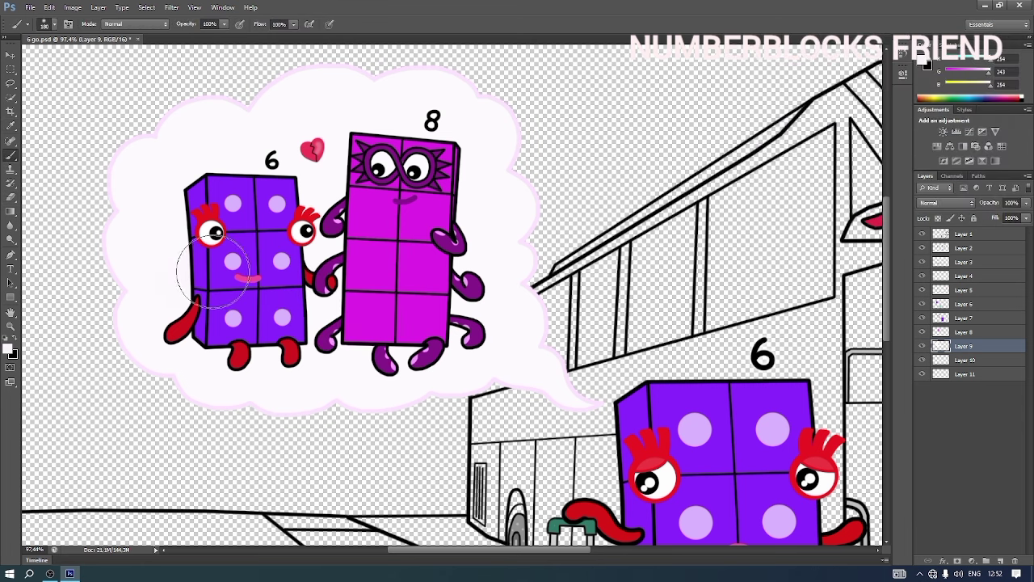
{"action": "mouse_move", "coordinate": [350, 314]}
{"action": "left_mouse_down"}
{"action": "mouse_move", "coordinate": [253, 345]}
{"action": "mouse_move", "coordinate": [237, 245]}
{"action": "mouse_move", "coordinate": [249, 246]}
{"action": "left_mouse_up"}
Step: Deepen the thought bubble's glow around the figures with a slightly stronger light pink, using soft brushes including a 226 px size
{"action": "left_click", "coordinate": [925, 62]}
{"action": "left_click", "coordinate": [981, 55]}
{"action": "right_click", "coordinate": [270, 272]}
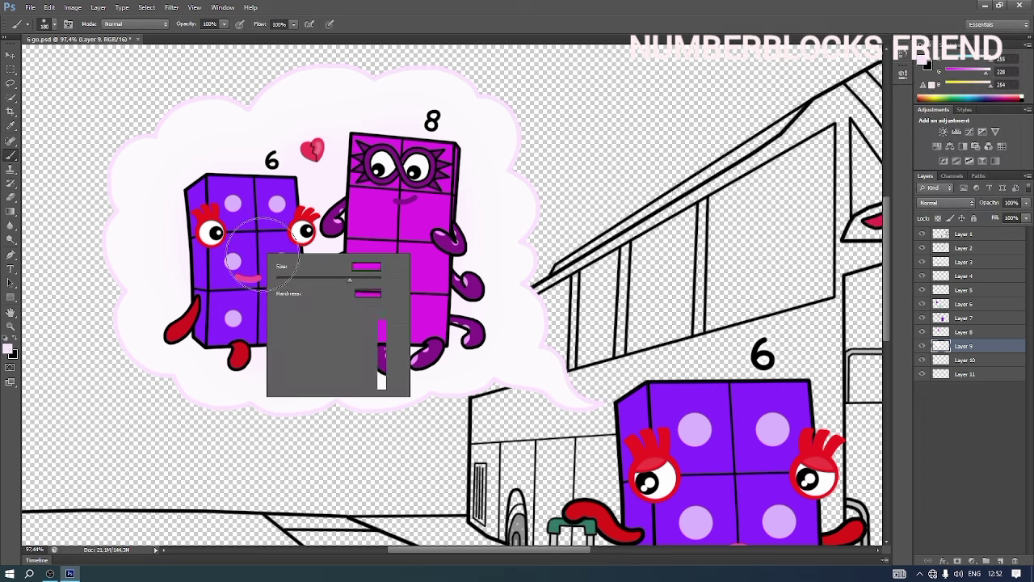
{"action": "key", "text": "Return"}
{"action": "mouse_move", "coordinate": [422, 180]}
{"action": "left_mouse_down"}
{"action": "mouse_move", "coordinate": [362, 329]}
{"action": "mouse_move", "coordinate": [374, 327]}
{"action": "mouse_move", "coordinate": [250, 272]}
{"action": "mouse_move", "coordinate": [212, 204]}
{"action": "left_mouse_up"}
{"action": "right_click", "coordinate": [306, 209]}
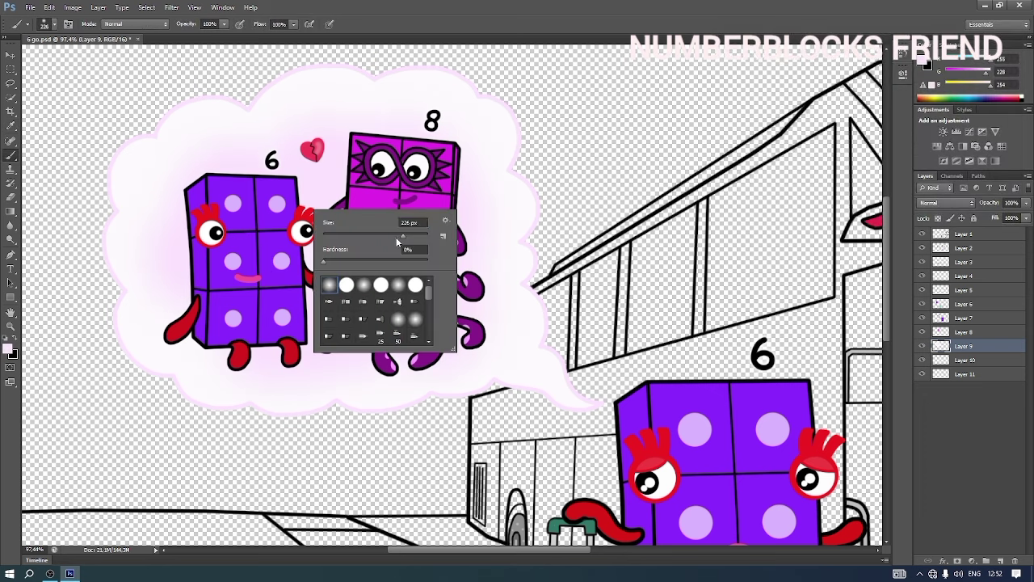
{"action": "left_click", "coordinate": [396, 236]}
{"action": "mouse_move", "coordinate": [347, 144]}
{"action": "left_mouse_down"}
{"action": "mouse_move", "coordinate": [425, 143]}
{"action": "mouse_move", "coordinate": [430, 249]}
{"action": "mouse_move", "coordinate": [475, 333]}
{"action": "mouse_move", "coordinate": [215, 322]}
{"action": "mouse_move", "coordinate": [201, 249]}
{"action": "mouse_move", "coordinate": [253, 167]}
{"action": "left_mouse_up"}
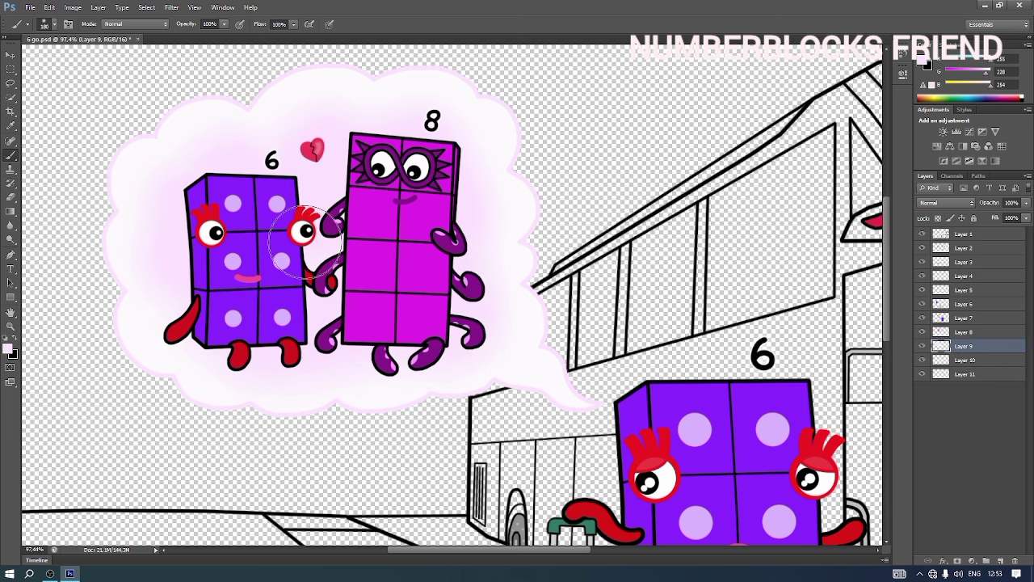
Step: Add a pink (#fcc8fa) glow close around the two figures in the thought bubble with a soft 360 px brush
{"action": "left_click", "coordinate": [922, 61]}
{"action": "left_click", "coordinate": [757, 68]}
{"action": "key", "text": "Return"}
{"action": "right_click", "coordinate": [339, 245]}
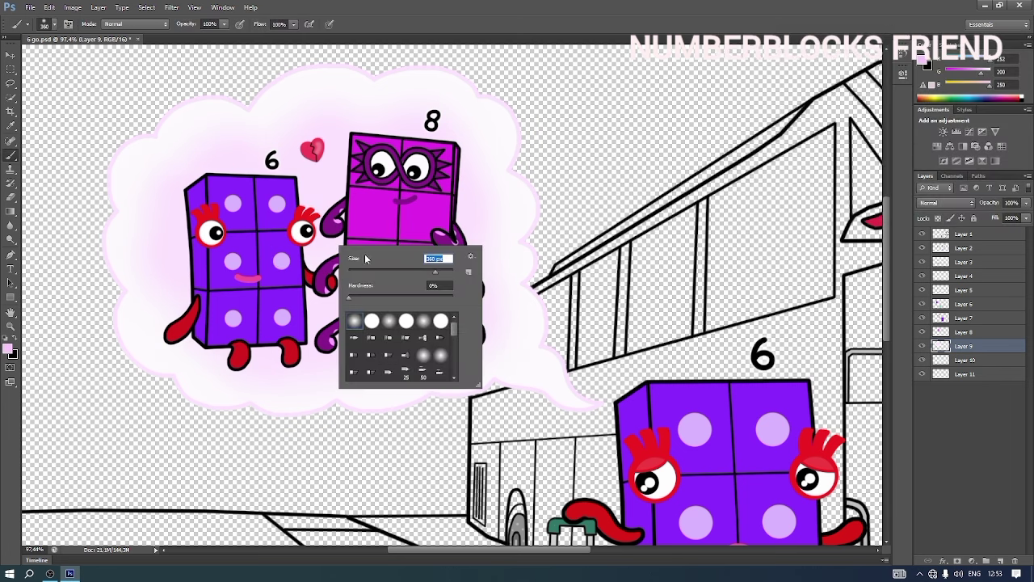
{"action": "left_click", "coordinate": [367, 271]}
{"action": "mouse_move", "coordinate": [318, 265]}
{"action": "left_mouse_down"}
{"action": "mouse_move", "coordinate": [392, 219]}
{"action": "mouse_move", "coordinate": [380, 281]}
{"action": "mouse_move", "coordinate": [241, 288]}
{"action": "mouse_move", "coordinate": [252, 220]}
{"action": "mouse_move", "coordinate": [287, 267]}
{"action": "mouse_move", "coordinate": [245, 303]}
{"action": "mouse_move", "coordinate": [271, 288]}
{"action": "mouse_move", "coordinate": [254, 295]}
{"action": "mouse_move", "coordinate": [347, 325]}
{"action": "left_mouse_up"}
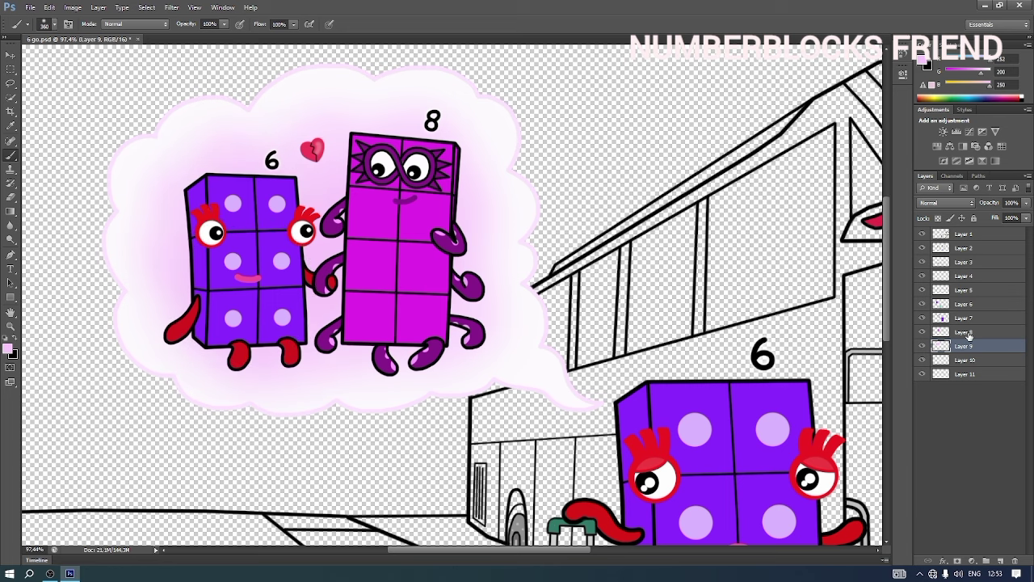
Step: Paint the rearmost bus window beside the thought bubble dark grey (#4f4e4f) on Layer 10 with a hard 15 px brush
{"action": "scroll", "coordinate": [522, 328], "scroll_direction": "down", "scroll_amount": 5}
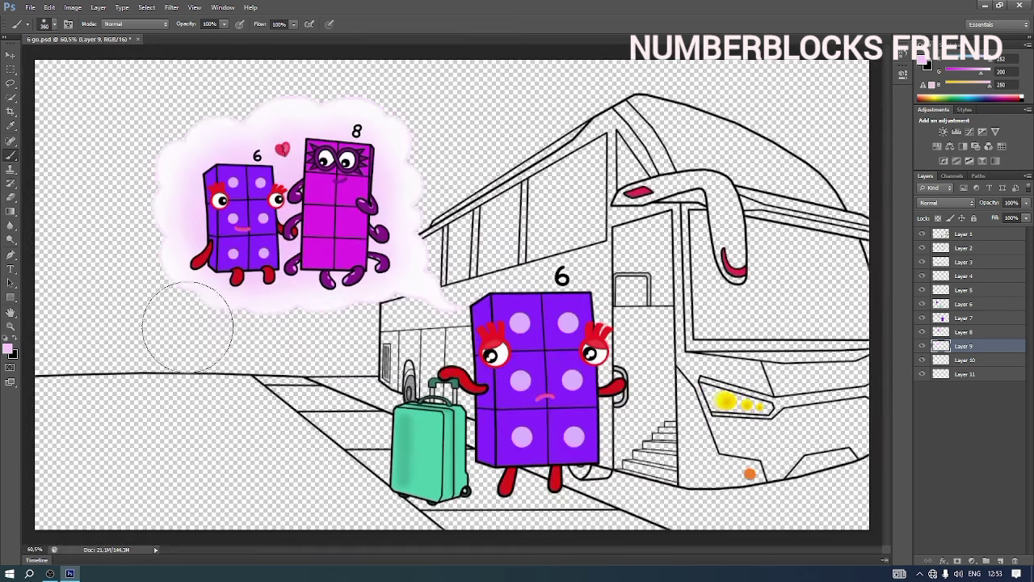
{"action": "left_click", "coordinate": [8, 349]}
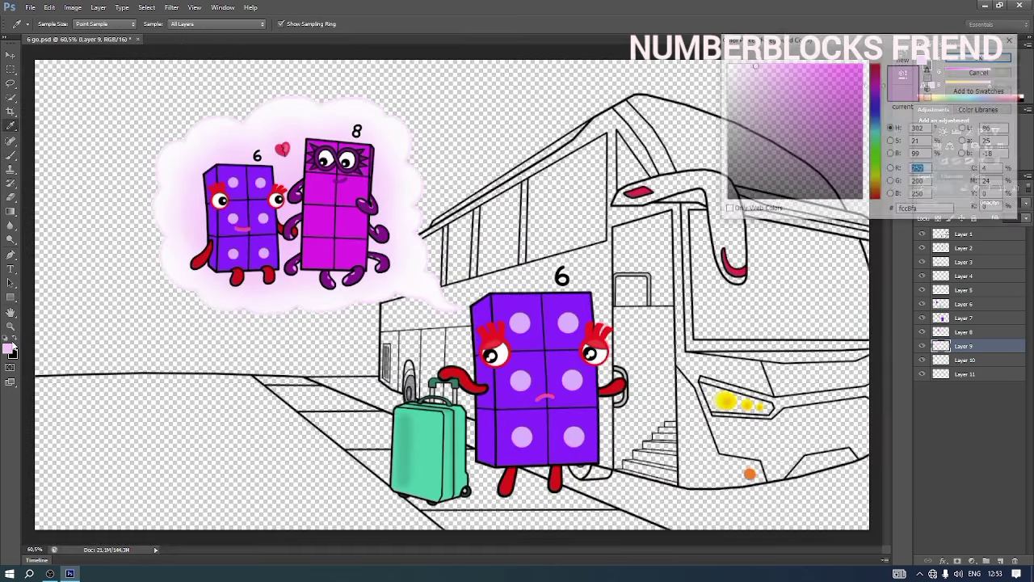
{"action": "left_click", "coordinate": [727, 140]}
{"action": "left_click", "coordinate": [981, 56]}
{"action": "right_click", "coordinate": [530, 252]}
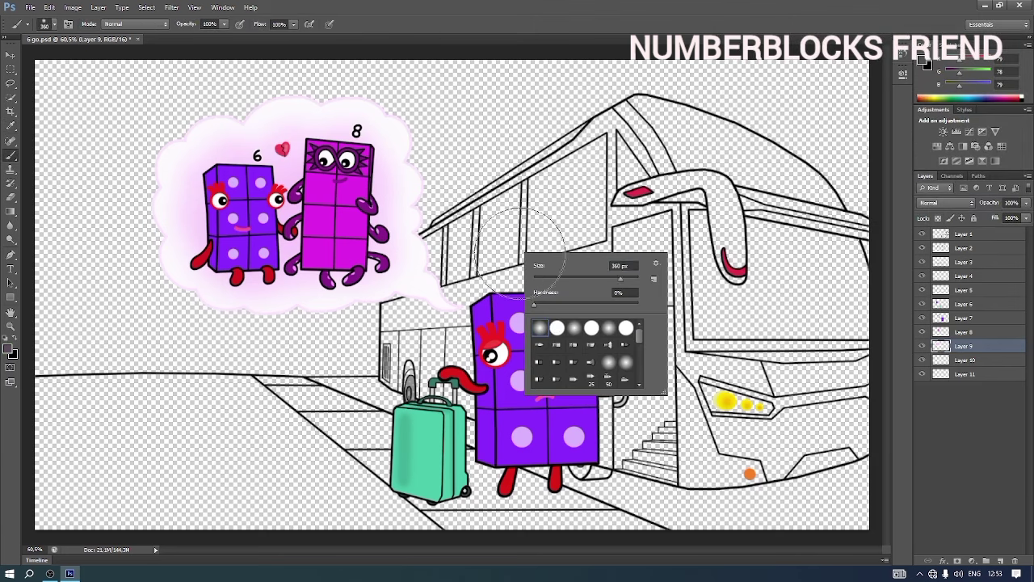
{"action": "left_click", "coordinate": [970, 348]}
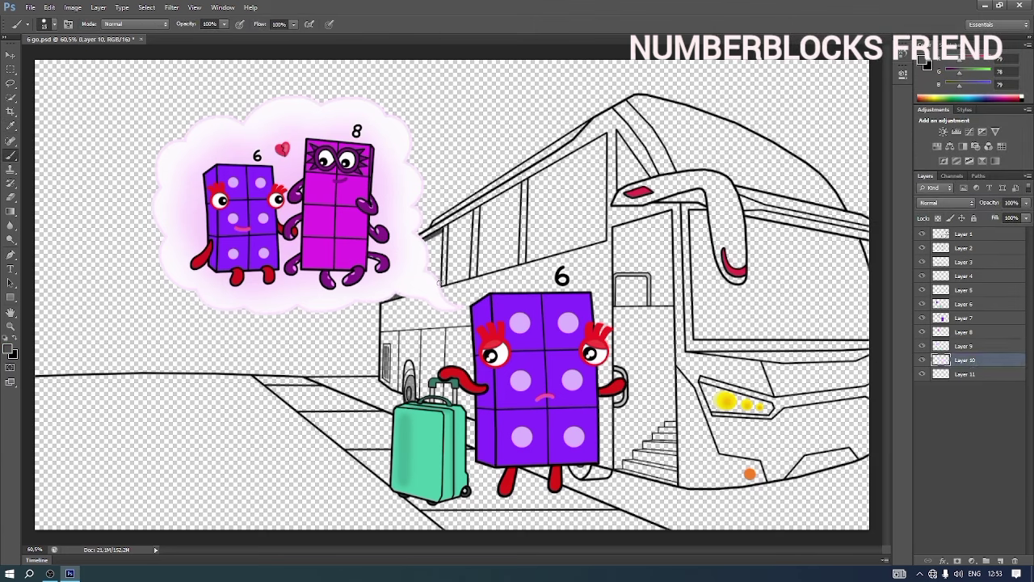
{"action": "left_click_drag", "start_coordinate": [439, 282], "coordinate": [430, 270]}
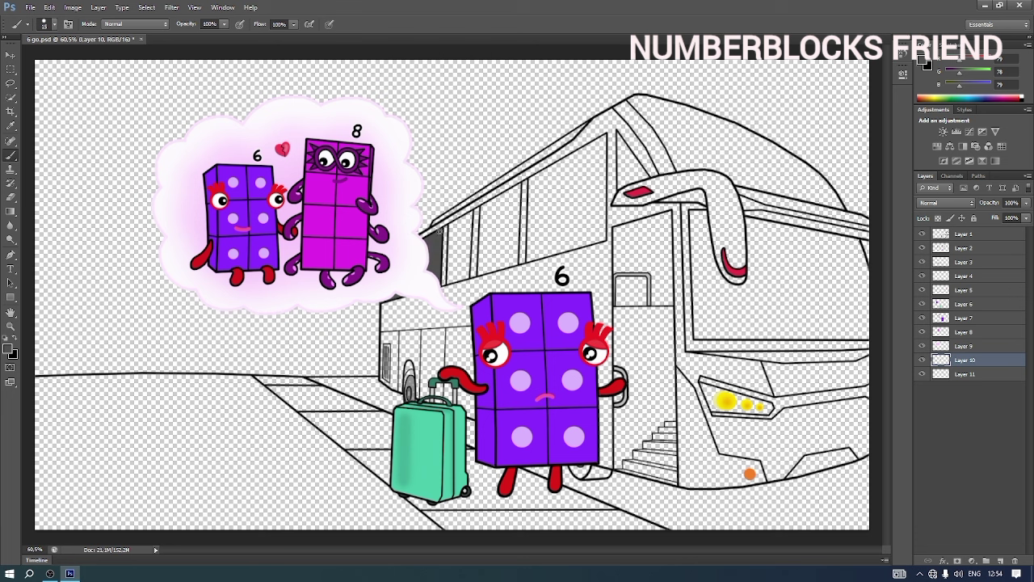
Step: Fill the second side window of the bus with the dark grey, using an 11 px brush and a larger one
{"action": "right_click", "coordinate": [438, 240]}
{"action": "type", "text": "11"}
{"action": "key", "text": "Return"}
{"action": "mouse_move", "coordinate": [469, 217]}
{"action": "left_mouse_down"}
{"action": "mouse_move", "coordinate": [470, 278]}
{"action": "mouse_move", "coordinate": [451, 226]}
{"action": "mouse_move", "coordinate": [467, 219]}
{"action": "mouse_move", "coordinate": [452, 280]}
{"action": "mouse_move", "coordinate": [463, 223]}
{"action": "left_mouse_up"}
{"action": "right_click", "coordinate": [454, 232]}
{"action": "type", "text": "21"}
{"action": "key", "text": "Return"}
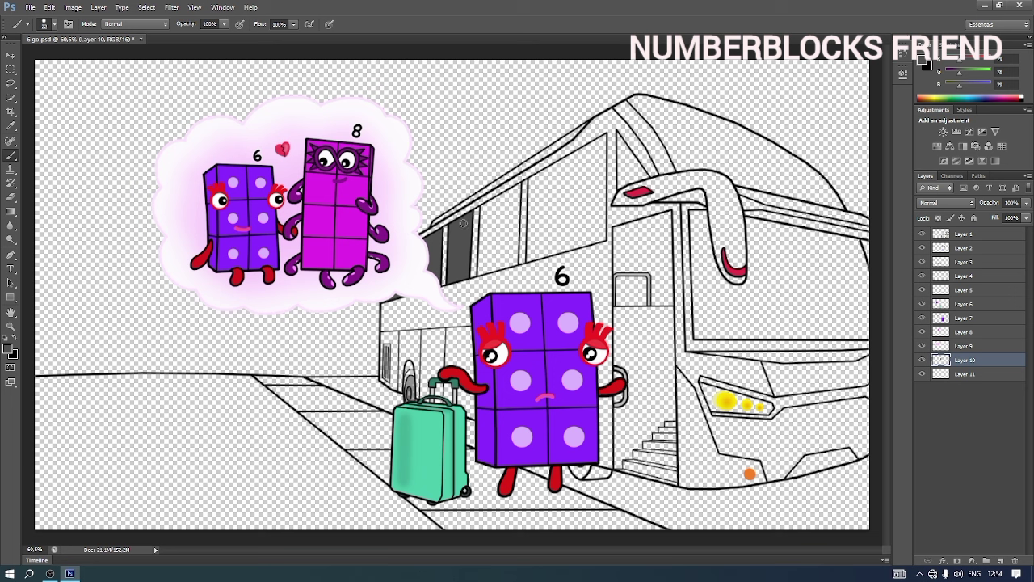
Step: Fill the third side window of the bus with the same dark grey
{"action": "mouse_move", "coordinate": [508, 192]}
{"action": "left_mouse_down"}
{"action": "mouse_move", "coordinate": [516, 262]}
{"action": "mouse_move", "coordinate": [480, 273]}
{"action": "mouse_move", "coordinate": [483, 208]}
{"action": "mouse_move", "coordinate": [511, 217]}
{"action": "mouse_move", "coordinate": [509, 258]}
{"action": "mouse_move", "coordinate": [489, 264]}
{"action": "mouse_move", "coordinate": [489, 219]}
{"action": "mouse_move", "coordinate": [506, 245]}
{"action": "left_mouse_up"}
{"action": "right_click", "coordinate": [488, 216]}
{"action": "key", "text": "Escape"}
{"action": "right_click", "coordinate": [514, 207]}
{"action": "key", "text": "Escape"}
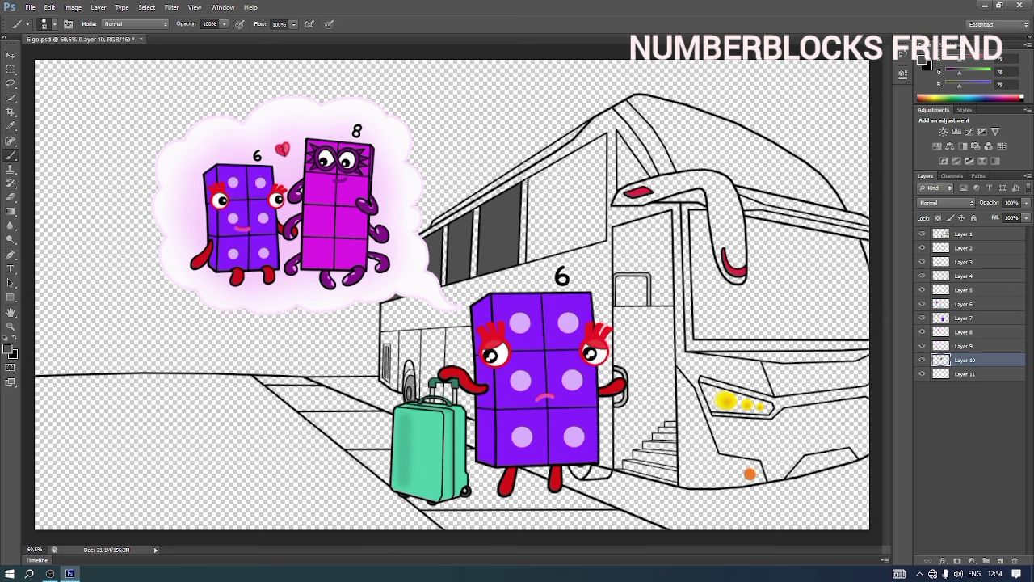
Step: Fill the large front side window of the bus with dark grey, using a 30 px brush for its interior
{"action": "mouse_move", "coordinate": [530, 179]}
{"action": "left_mouse_down"}
{"action": "mouse_move", "coordinate": [608, 132]}
{"action": "mouse_move", "coordinate": [605, 240]}
{"action": "mouse_move", "coordinate": [525, 264]}
{"action": "left_mouse_up"}
{"action": "right_click", "coordinate": [529, 182]}
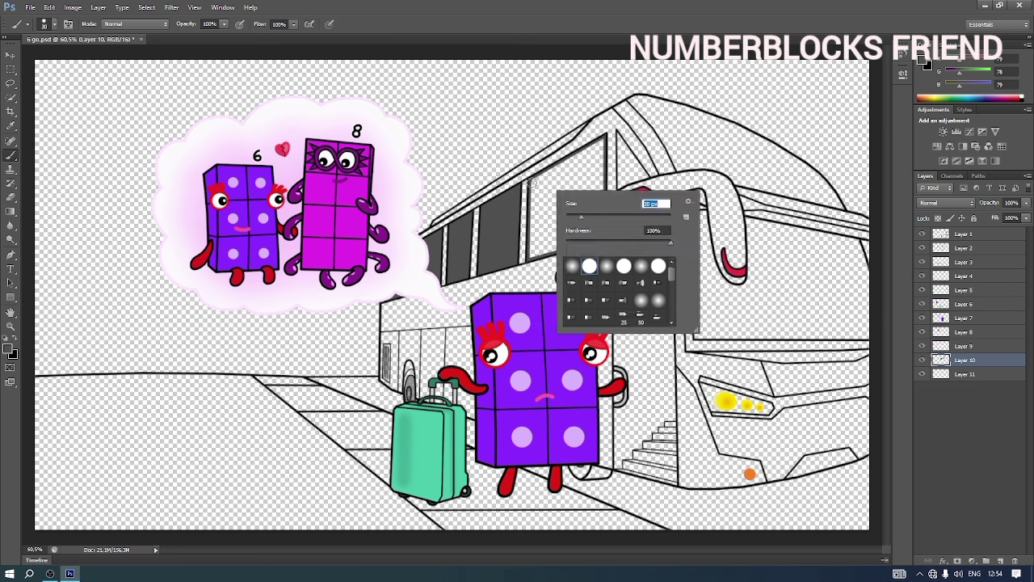
{"action": "key", "text": "Escape"}
{"action": "mouse_move", "coordinate": [532, 182]}
{"action": "left_mouse_down"}
{"action": "mouse_move", "coordinate": [603, 143]}
{"action": "mouse_move", "coordinate": [532, 255]}
{"action": "mouse_move", "coordinate": [536, 188]}
{"action": "left_mouse_up"}
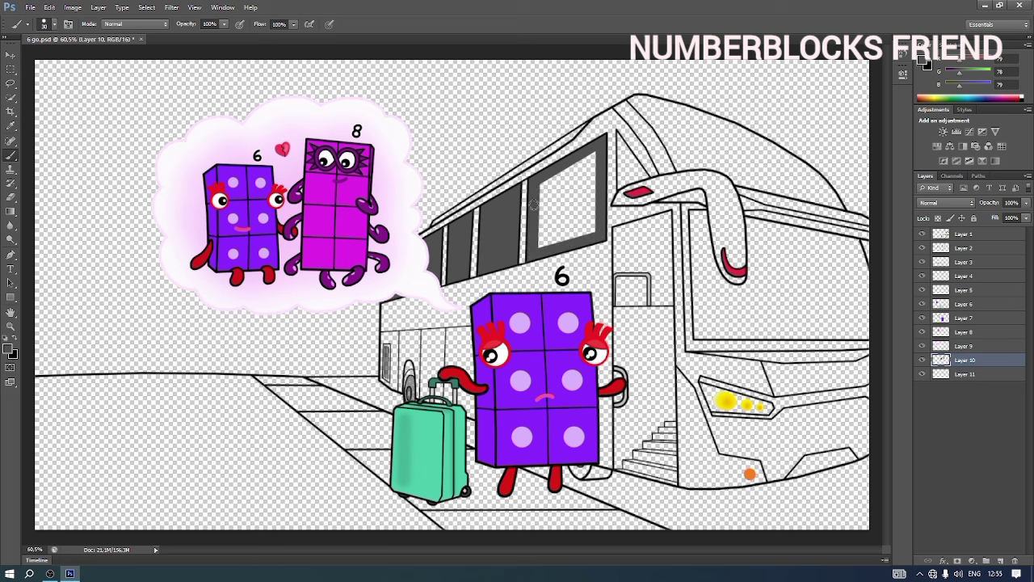
{"action": "mouse_move", "coordinate": [543, 244]}
{"action": "left_mouse_down"}
{"action": "mouse_move", "coordinate": [539, 203]}
{"action": "mouse_move", "coordinate": [589, 159]}
{"action": "mouse_move", "coordinate": [543, 208]}
{"action": "mouse_move", "coordinate": [600, 189]}
{"action": "mouse_move", "coordinate": [547, 231]}
{"action": "mouse_move", "coordinate": [599, 222]}
{"action": "mouse_move", "coordinate": [551, 226]}
{"action": "left_mouse_up"}
Step: Fill the small triangular window above the bus mirror with dark grey, starting along its edges with an 11 px brush
{"action": "right_click", "coordinate": [649, 194]}
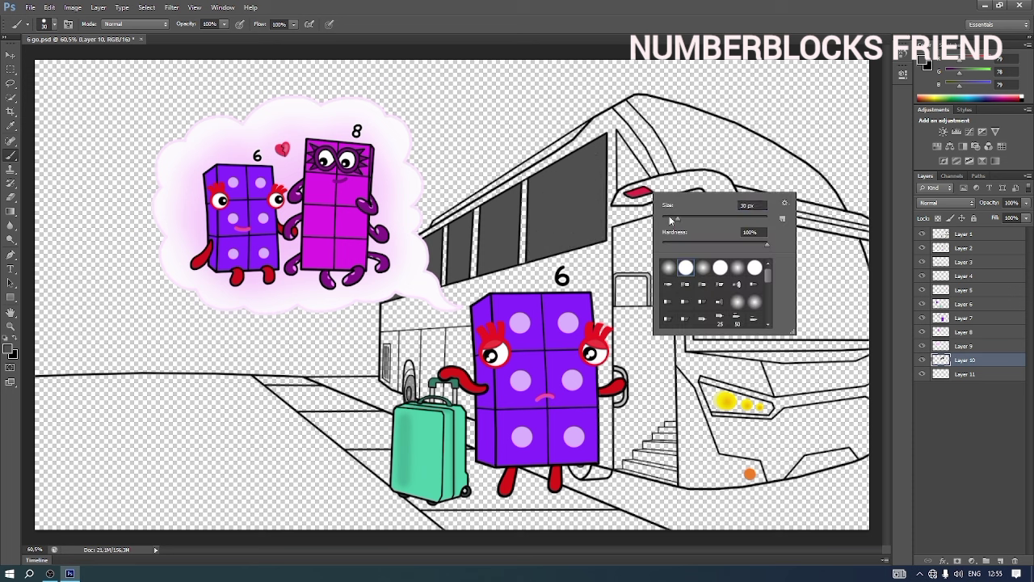
{"action": "left_click", "coordinate": [619, 134]}
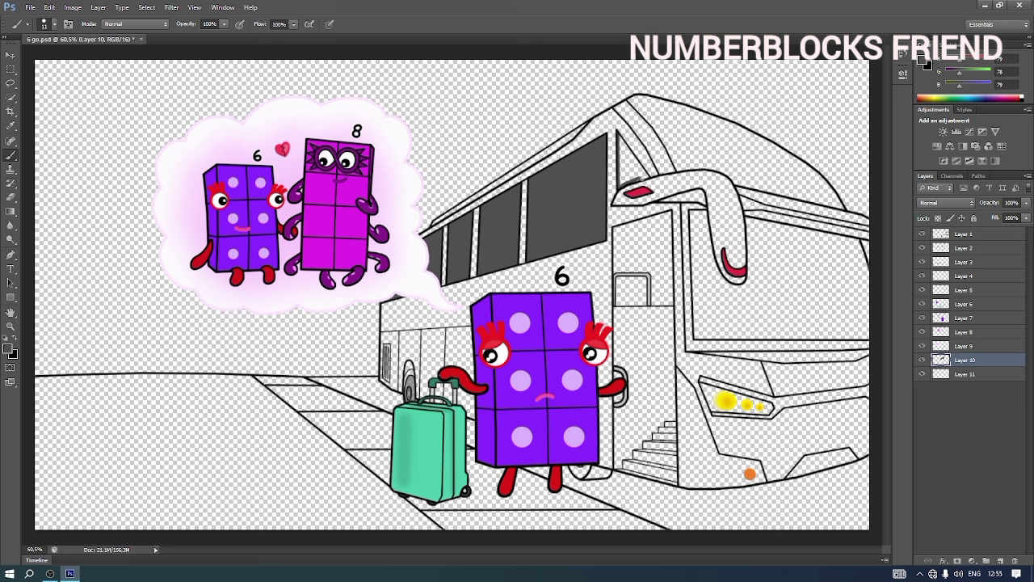
{"action": "mouse_move", "coordinate": [647, 177]}
{"action": "left_mouse_down"}
{"action": "mouse_move", "coordinate": [620, 137]}
{"action": "mouse_move", "coordinate": [623, 181]}
{"action": "mouse_move", "coordinate": [630, 171]}
{"action": "left_mouse_up"}
{"action": "right_click", "coordinate": [621, 149]}
{"action": "left_click", "coordinate": [649, 178]}
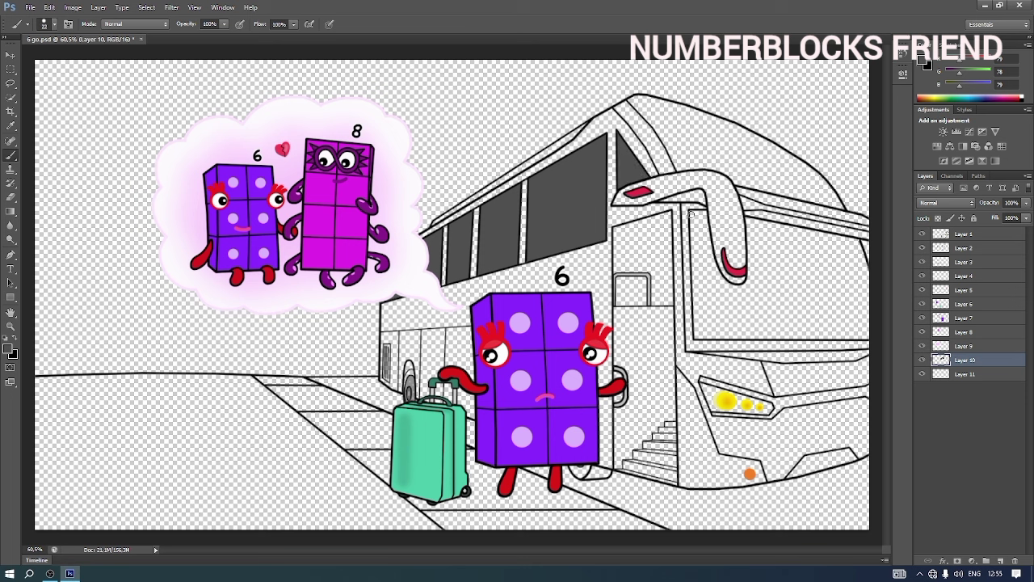
Step: Fill the bus windshield with dark grey, outlining its edges and the mirror arm before covering the interior with a larger brush
{"action": "mouse_move", "coordinate": [704, 212]}
{"action": "left_mouse_down"}
{"action": "mouse_move", "coordinate": [719, 275]}
{"action": "mouse_move", "coordinate": [745, 287]}
{"action": "mouse_move", "coordinate": [746, 218]}
{"action": "left_mouse_up"}
{"action": "mouse_move", "coordinate": [859, 242]}
{"action": "left_mouse_down"}
{"action": "mouse_move", "coordinate": [870, 323]}
{"action": "mouse_move", "coordinate": [760, 340]}
{"action": "left_mouse_up"}
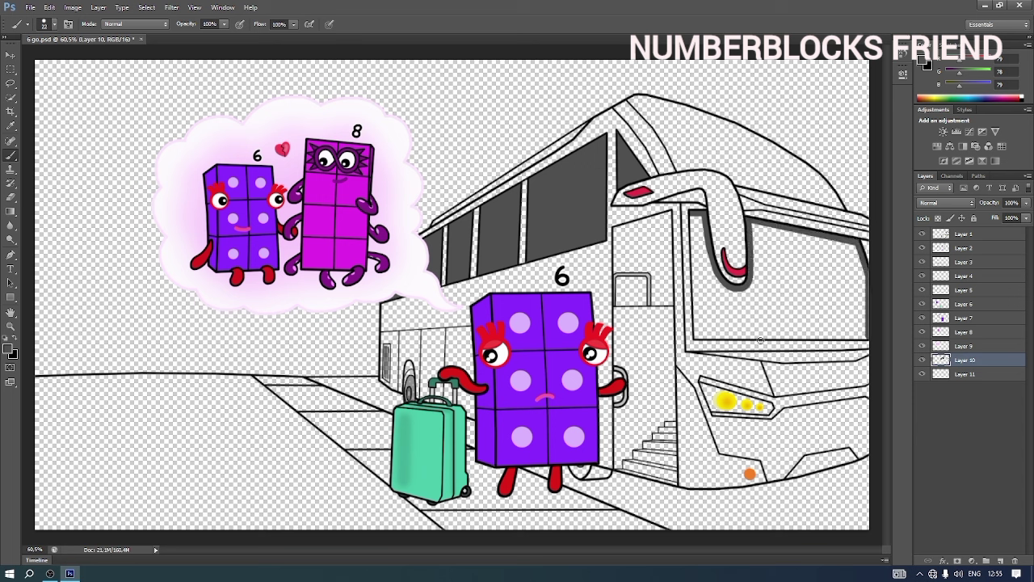
{"action": "left_click", "coordinate": [697, 336], "text": "shift"}
{"action": "left_click", "coordinate": [695, 217], "text": "shift"}
{"action": "right_click", "coordinate": [697, 226]}
{"action": "mouse_move", "coordinate": [708, 244]}
{"action": "left_mouse_down"}
{"action": "mouse_move", "coordinate": [711, 326]}
{"action": "mouse_move", "coordinate": [720, 284]}
{"action": "mouse_move", "coordinate": [726, 329]}
{"action": "mouse_move", "coordinate": [734, 304]}
{"action": "mouse_move", "coordinate": [743, 327]}
{"action": "mouse_move", "coordinate": [750, 290]}
{"action": "mouse_move", "coordinate": [801, 307]}
{"action": "left_mouse_up"}
{"action": "right_click", "coordinate": [760, 289]}
{"action": "mouse_move", "coordinate": [762, 236]}
{"action": "left_mouse_down"}
{"action": "mouse_move", "coordinate": [846, 252]}
{"action": "mouse_move", "coordinate": [859, 301]}
{"action": "mouse_move", "coordinate": [819, 325]}
{"action": "mouse_move", "coordinate": [743, 327]}
{"action": "mouse_move", "coordinate": [846, 308]}
{"action": "mouse_move", "coordinate": [751, 298]}
{"action": "mouse_move", "coordinate": [761, 264]}
{"action": "mouse_move", "coordinate": [775, 288]}
{"action": "mouse_move", "coordinate": [798, 252]}
{"action": "mouse_move", "coordinate": [823, 301]}
{"action": "left_mouse_up"}
Step: Paint the bus's front wheel behind the 6 near-black (RGB 41, 41, 41) with a 23 px brush
{"action": "left_click", "coordinate": [922, 60]}
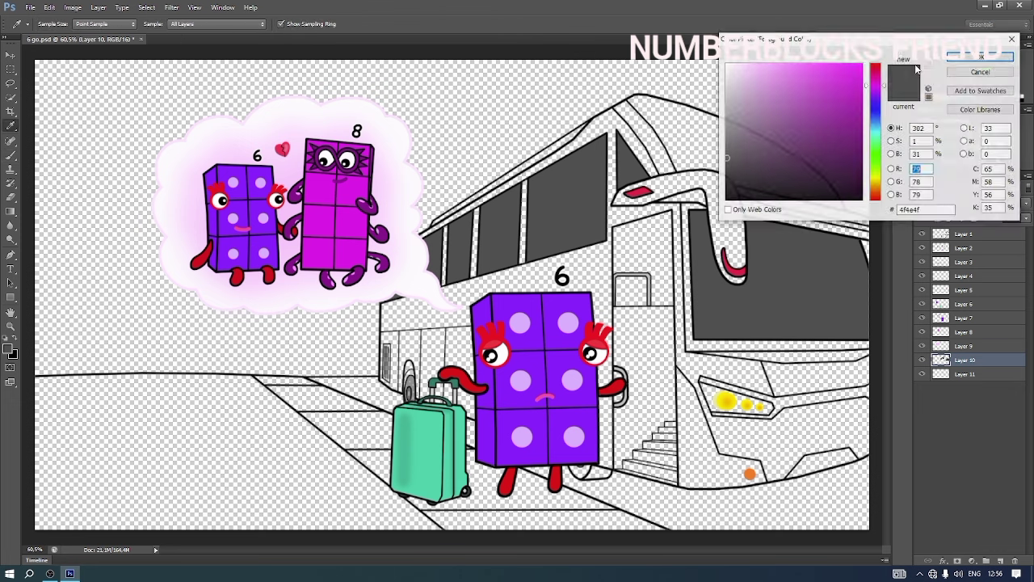
{"action": "left_click", "coordinate": [728, 177]}
{"action": "left_click", "coordinate": [981, 54]}
{"action": "right_click", "coordinate": [588, 466]}
{"action": "left_click", "coordinate": [612, 452]}
{"action": "left_click_drag", "start_coordinate": [573, 467], "coordinate": [596, 473]}
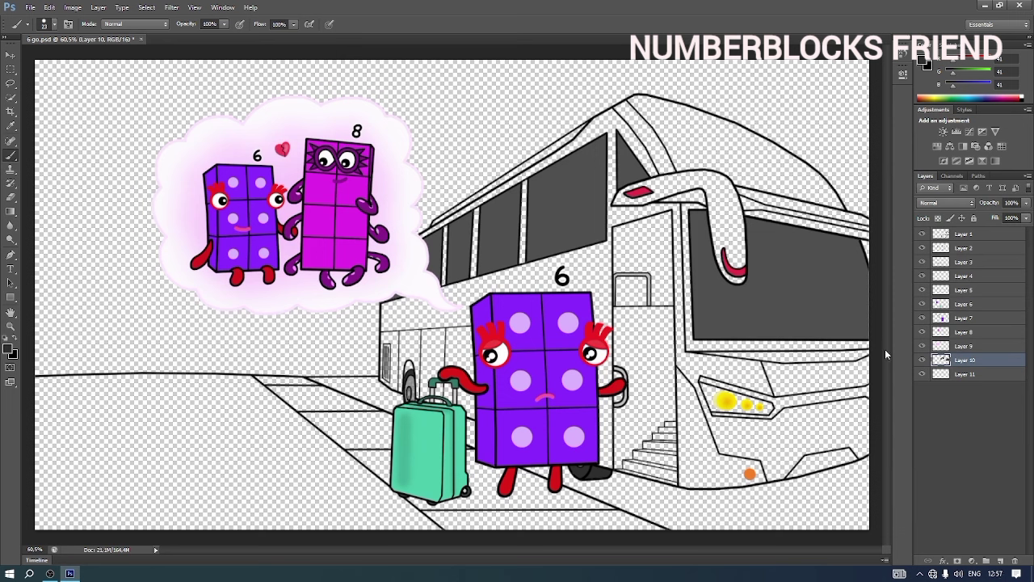
Step: Paint the stripe along the bus's roof edge golden yellow (RGB 246, 197, 1) on Layer 11 with a 13 px brush
{"action": "left_click", "coordinate": [923, 64]}
{"action": "left_click", "coordinate": [875, 182]}
{"action": "left_click", "coordinate": [861, 67]}
{"action": "left_click", "coordinate": [969, 59]}
{"action": "left_click", "coordinate": [986, 375]}
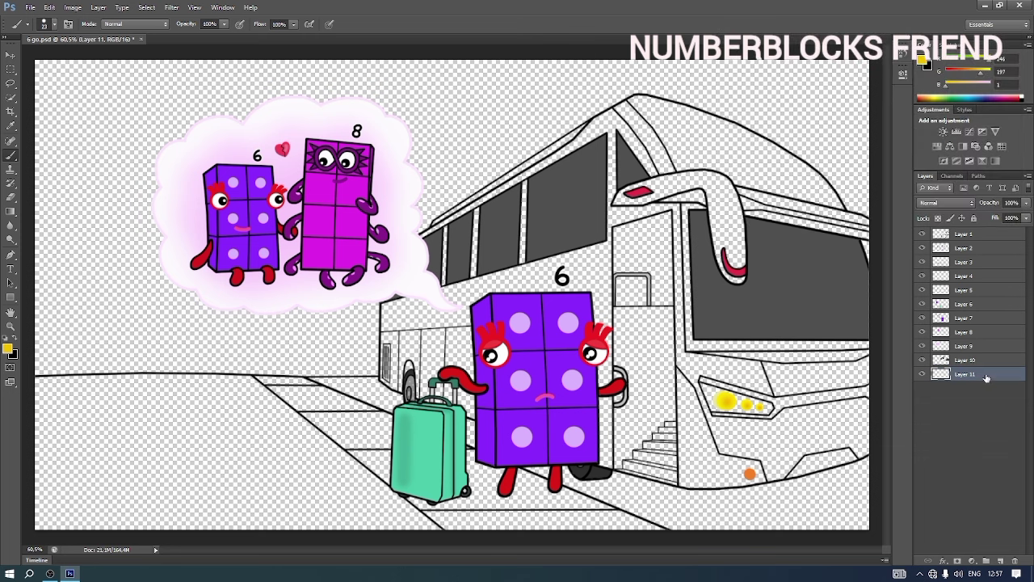
{"action": "right_click", "coordinate": [449, 217]}
{"action": "left_click", "coordinate": [464, 241]}
{"action": "left_click_drag", "start_coordinate": [434, 225], "coordinate": [437, 222]}
{"action": "left_click", "coordinate": [582, 127], "text": "shift"}
{"action": "left_click", "coordinate": [454, 212], "text": "shift"}
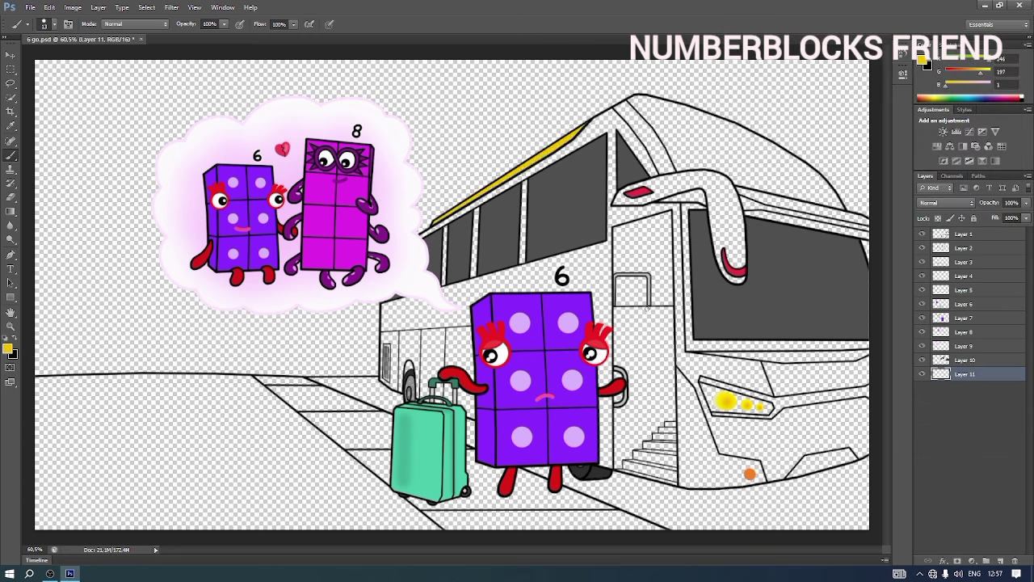
Step: Outline the inside edges of the bus's curved mirror arm in yellow with a 19 px brush
{"action": "right_click", "coordinate": [619, 202]}
{"action": "left_click", "coordinate": [626, 225]}
{"action": "left_click_drag", "start_coordinate": [615, 203], "coordinate": [623, 192]}
{"action": "left_click", "coordinate": [658, 180], "text": "shift"}
{"action": "left_click", "coordinate": [703, 188], "text": "shift"}
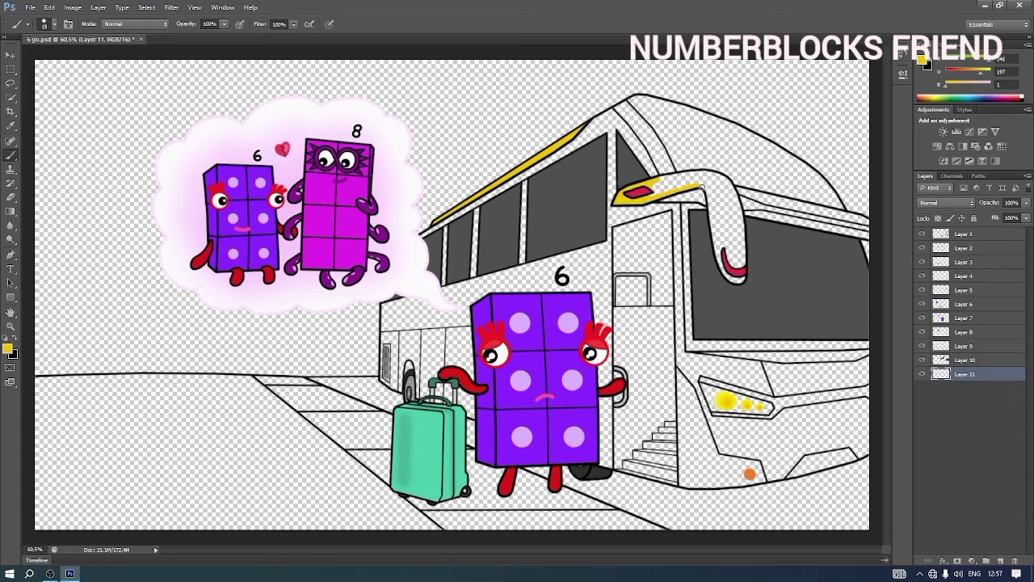
{"action": "left_click", "coordinate": [716, 252], "text": "shift"}
{"action": "left_click", "coordinate": [733, 278], "text": "shift"}
{"action": "left_click", "coordinate": [741, 217], "text": "shift"}
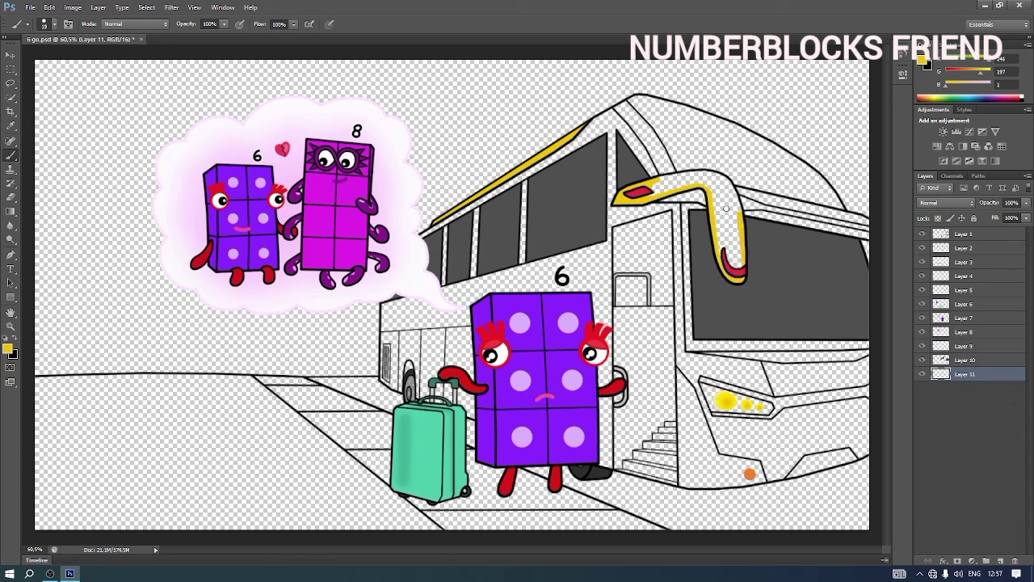
Step: Fill the mirror arm's interior and the band above the windshield with yellow, using a larger brush
{"action": "right_click", "coordinate": [727, 208]}
{"action": "left_click_drag", "start_coordinate": [741, 225], "coordinate": [748, 226]}
{"action": "mouse_move", "coordinate": [651, 190]}
{"action": "left_mouse_down"}
{"action": "mouse_move", "coordinate": [725, 184]}
{"action": "mouse_move", "coordinate": [735, 208]}
{"action": "mouse_move", "coordinate": [700, 182]}
{"action": "mouse_move", "coordinate": [655, 193]}
{"action": "mouse_move", "coordinate": [707, 199]}
{"action": "mouse_move", "coordinate": [731, 259]}
{"action": "mouse_move", "coordinate": [734, 192]}
{"action": "mouse_move", "coordinate": [870, 231]}
{"action": "mouse_move", "coordinate": [748, 210]}
{"action": "mouse_move", "coordinate": [867, 230]}
{"action": "left_mouse_up"}
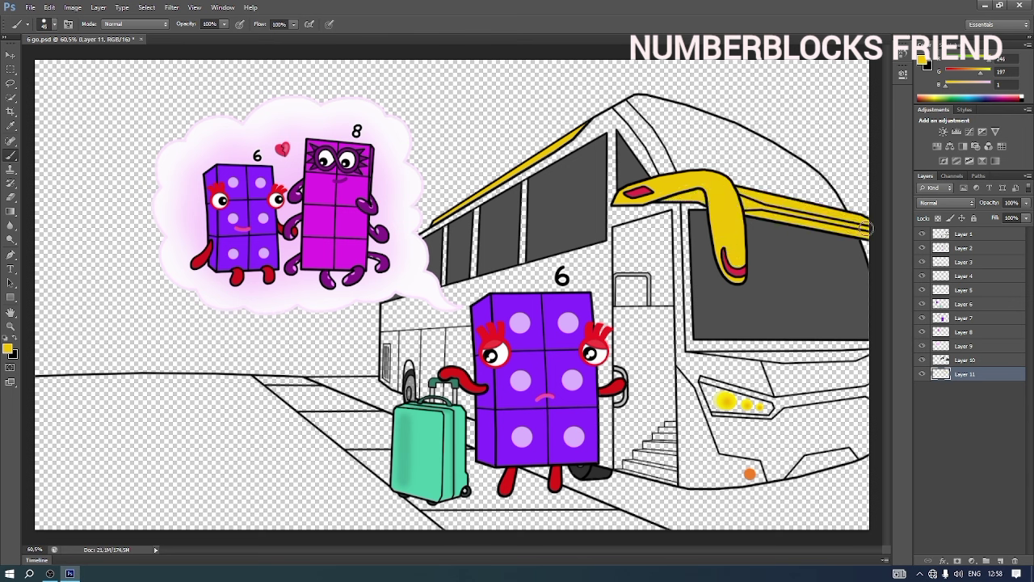
Step: Paint the trim strip running over the headlight and across the bus's front yellow with a 22 px brush
{"action": "right_click", "coordinate": [760, 426]}
{"action": "left_click_drag", "start_coordinate": [849, 428], "coordinate": [866, 428]}
{"action": "left_click_drag", "start_coordinate": [701, 378], "coordinate": [866, 390]}
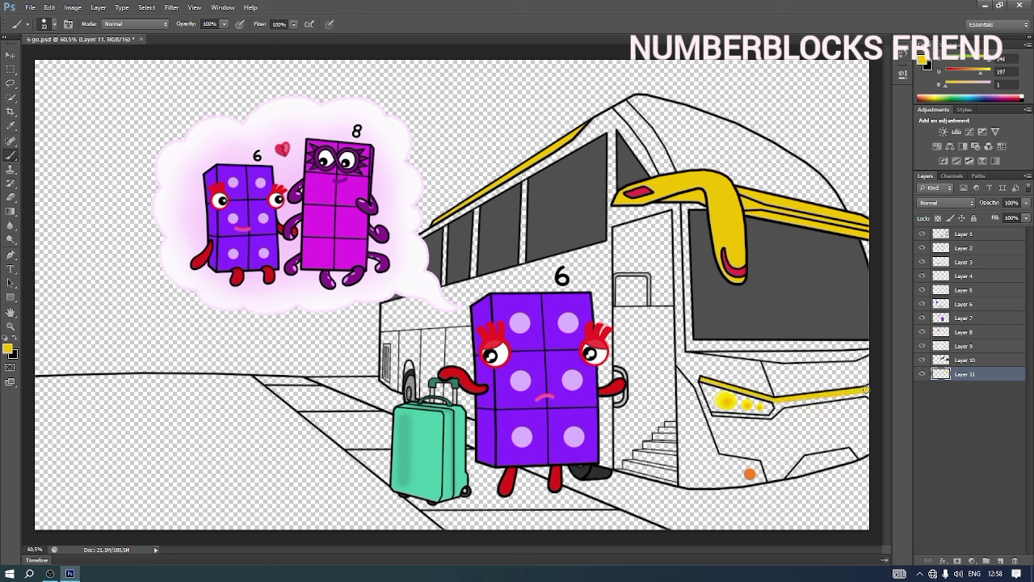
{"action": "left_click", "coordinate": [779, 405], "text": "shift"}
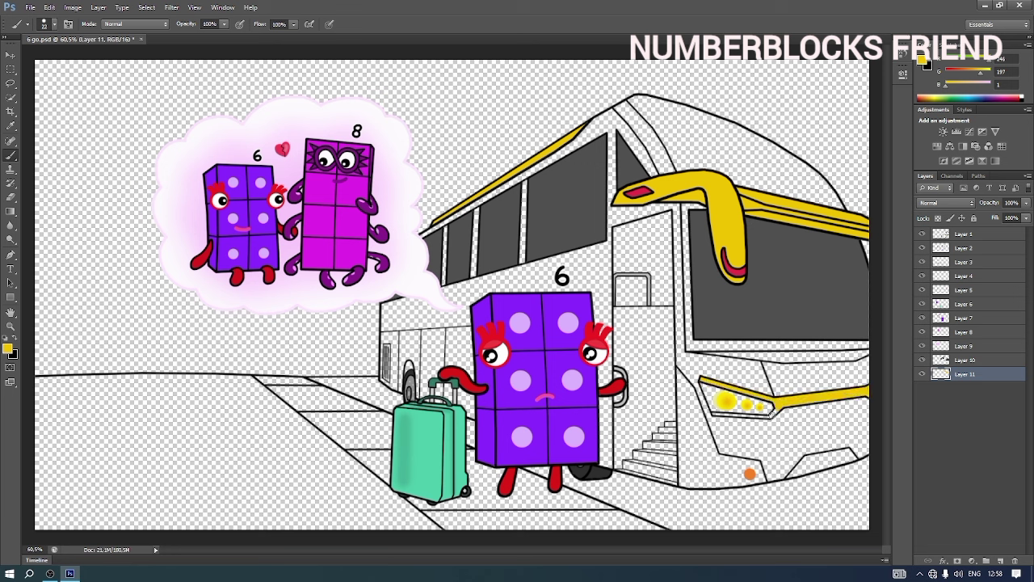
Step: Paint the trim below the headlight and the lower front bumper panel yellow with a 16 px brush
{"action": "right_click", "coordinate": [771, 413]}
{"action": "left_click_drag", "start_coordinate": [797, 439], "coordinate": [795, 439]}
{"action": "left_click", "coordinate": [770, 417]}
{"action": "left_click", "coordinate": [714, 413], "text": "shift"}
{"action": "left_click", "coordinate": [849, 450], "text": "shift"}
{"action": "mouse_move", "coordinate": [818, 469]}
{"action": "left_mouse_down"}
{"action": "mouse_move", "coordinate": [790, 477]}
{"action": "mouse_move", "coordinate": [849, 455]}
{"action": "left_mouse_up"}
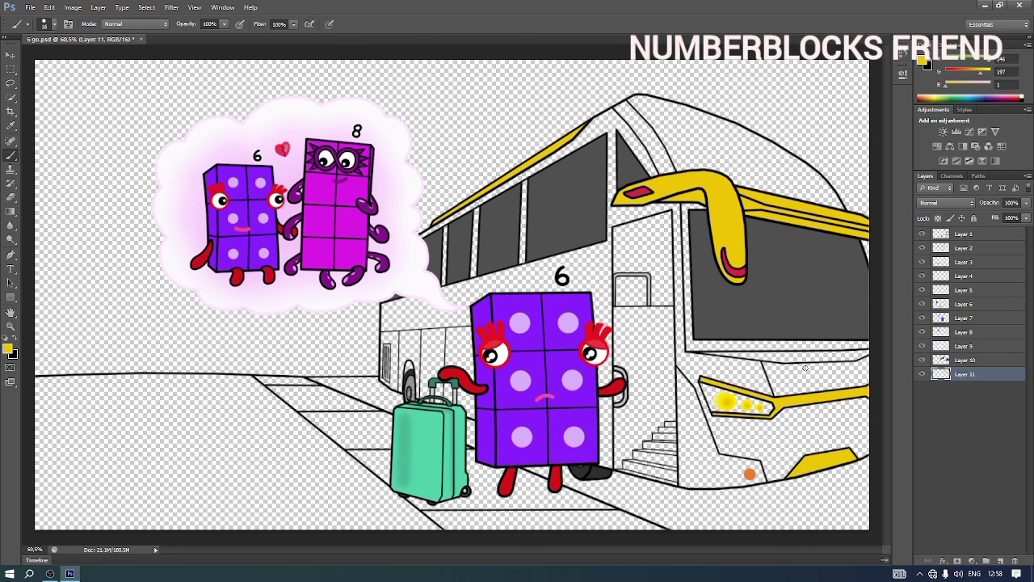
Step: Paint the bus's entrance steps light grey (#bbbab4), tracing the edges with a small brush and filling with a 17 px one
{"action": "left_click", "coordinate": [926, 64]}
{"action": "left_click", "coordinate": [731, 100]}
{"action": "key", "text": "Return"}
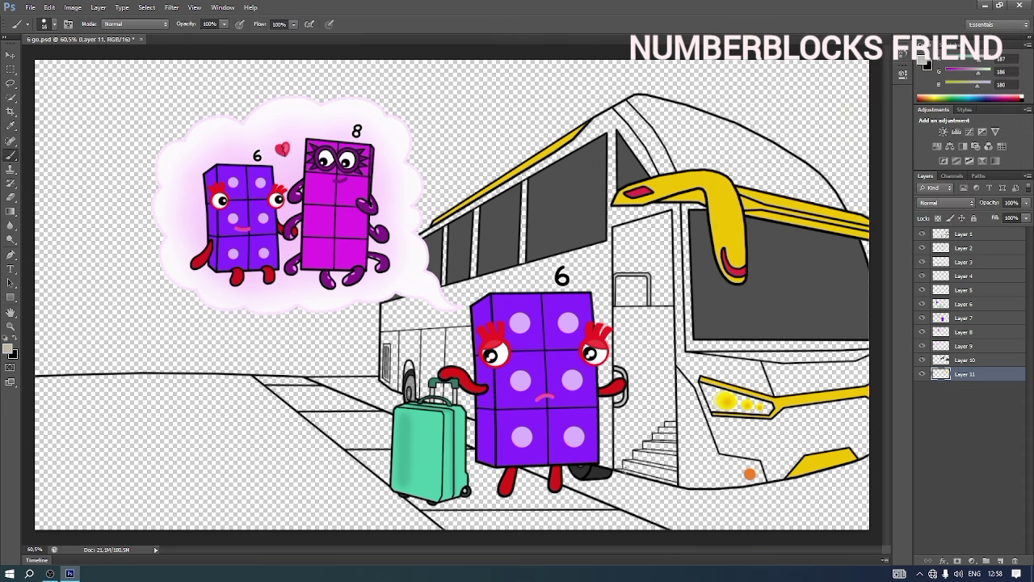
{"action": "right_click", "coordinate": [678, 447]}
{"action": "left_click", "coordinate": [617, 471]}
{"action": "left_click", "coordinate": [677, 484], "text": "shift"}
{"action": "left_click", "coordinate": [675, 422], "text": "shift"}
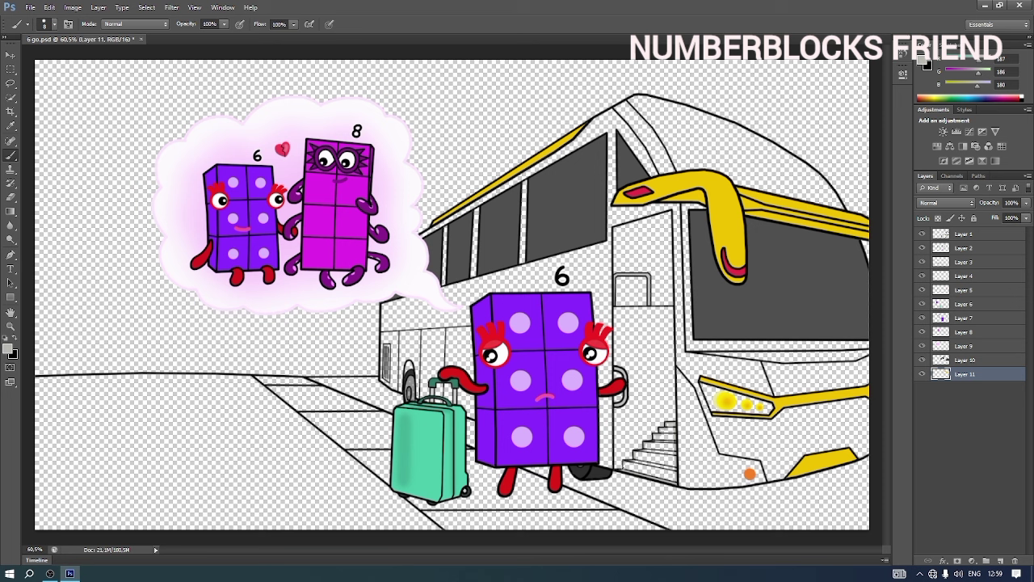
{"action": "right_click", "coordinate": [645, 453]}
{"action": "left_click_drag", "start_coordinate": [658, 448], "coordinate": [660, 476]}
{"action": "mouse_move", "coordinate": [671, 424]}
{"action": "left_mouse_down"}
{"action": "mouse_move", "coordinate": [670, 474]}
{"action": "mouse_move", "coordinate": [658, 476]}
{"action": "mouse_move", "coordinate": [657, 443]}
{"action": "left_mouse_up"}
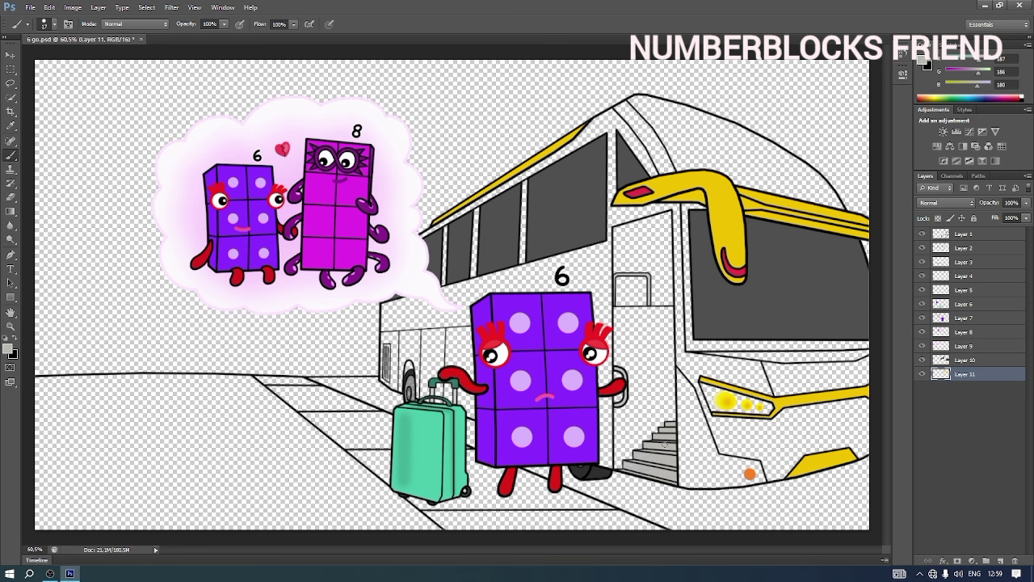
Step: Trace the edges of the bus doorway's lower area in darker warm grey (RGB 134, 131, 118) with a 17 px brush
{"action": "left_click", "coordinate": [923, 61]}
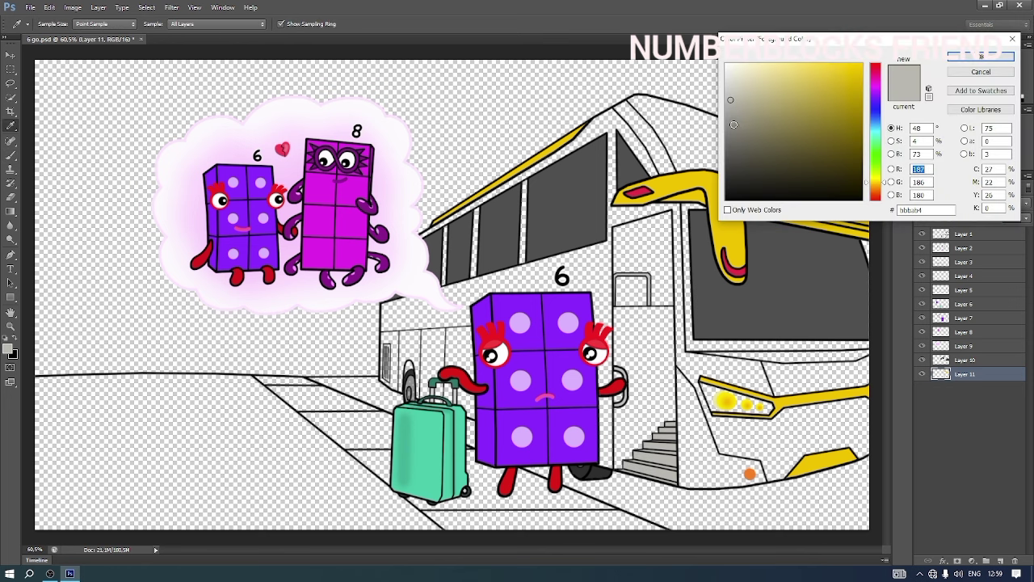
{"action": "left_click_drag", "start_coordinate": [735, 121], "coordinate": [742, 128]}
{"action": "key", "text": "Return"}
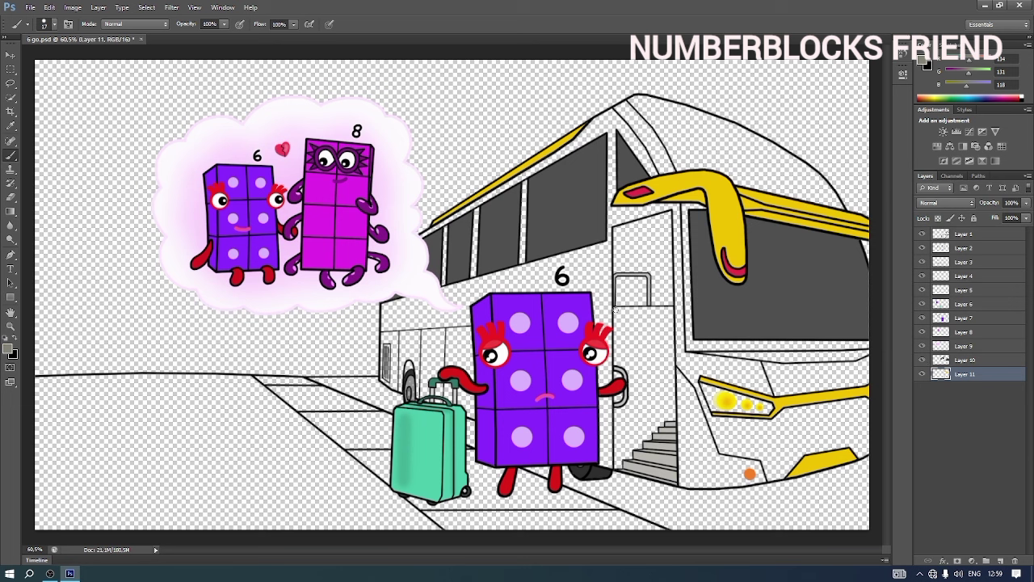
{"action": "left_click", "coordinate": [670, 309], "text": "shift"}
{"action": "left_click", "coordinate": [673, 418], "text": "shift"}
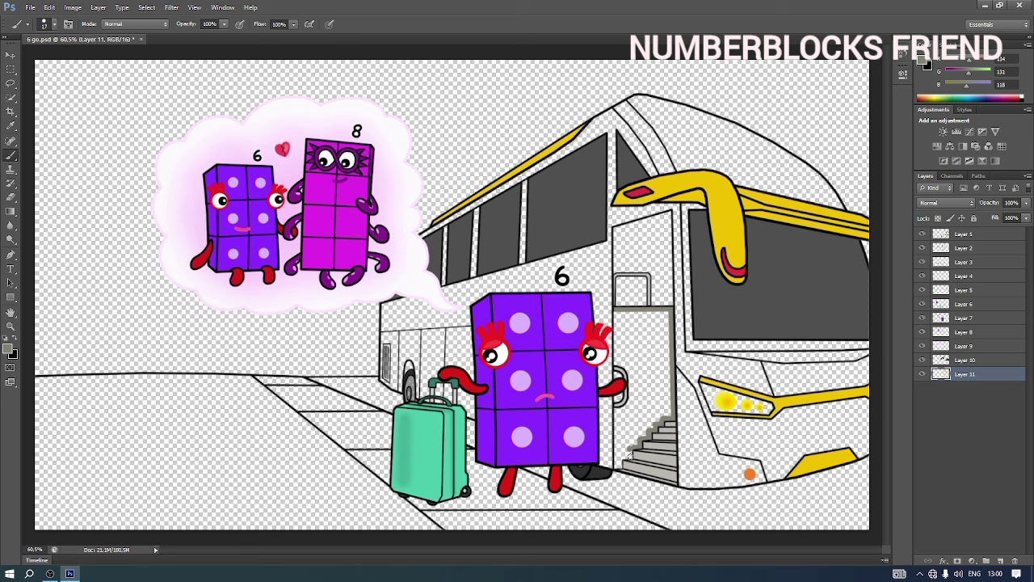
{"action": "left_click", "coordinate": [619, 314], "text": "shift"}
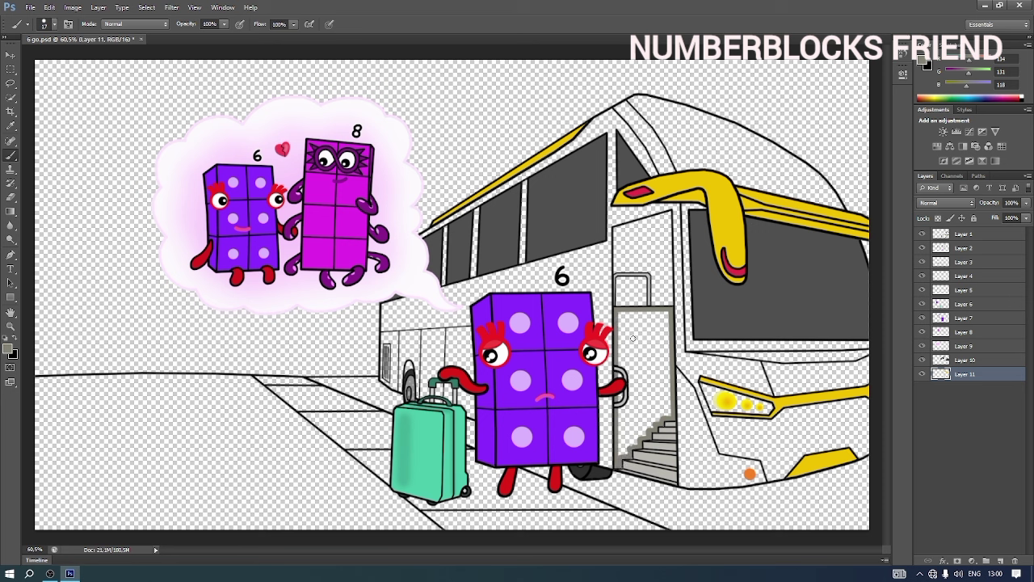
Step: Fill the lower doorway interior with the same warm grey using a larger brush, then touch up small gaps with a 7 px one
{"action": "right_click", "coordinate": [626, 325]}
{"action": "left_click", "coordinate": [644, 347]}
{"action": "mouse_move", "coordinate": [623, 315]}
{"action": "left_mouse_down"}
{"action": "mouse_move", "coordinate": [665, 314]}
{"action": "mouse_move", "coordinate": [622, 332]}
{"action": "mouse_move", "coordinate": [666, 334]}
{"action": "mouse_move", "coordinate": [624, 334]}
{"action": "mouse_move", "coordinate": [661, 342]}
{"action": "mouse_move", "coordinate": [620, 356]}
{"action": "mouse_move", "coordinate": [663, 358]}
{"action": "mouse_move", "coordinate": [660, 369]}
{"action": "mouse_move", "coordinate": [619, 373]}
{"action": "mouse_move", "coordinate": [663, 376]}
{"action": "mouse_move", "coordinate": [654, 388]}
{"action": "mouse_move", "coordinate": [667, 395]}
{"action": "mouse_move", "coordinate": [621, 396]}
{"action": "mouse_move", "coordinate": [668, 411]}
{"action": "mouse_move", "coordinate": [621, 415]}
{"action": "mouse_move", "coordinate": [657, 419]}
{"action": "mouse_move", "coordinate": [626, 424]}
{"action": "mouse_move", "coordinate": [652, 423]}
{"action": "mouse_move", "coordinate": [641, 436]}
{"action": "mouse_move", "coordinate": [629, 428]}
{"action": "mouse_move", "coordinate": [622, 448]}
{"action": "mouse_move", "coordinate": [642, 423]}
{"action": "mouse_move", "coordinate": [659, 452]}
{"action": "left_mouse_up"}
{"action": "right_click", "coordinate": [646, 426]}
{"action": "left_click", "coordinate": [632, 459]}
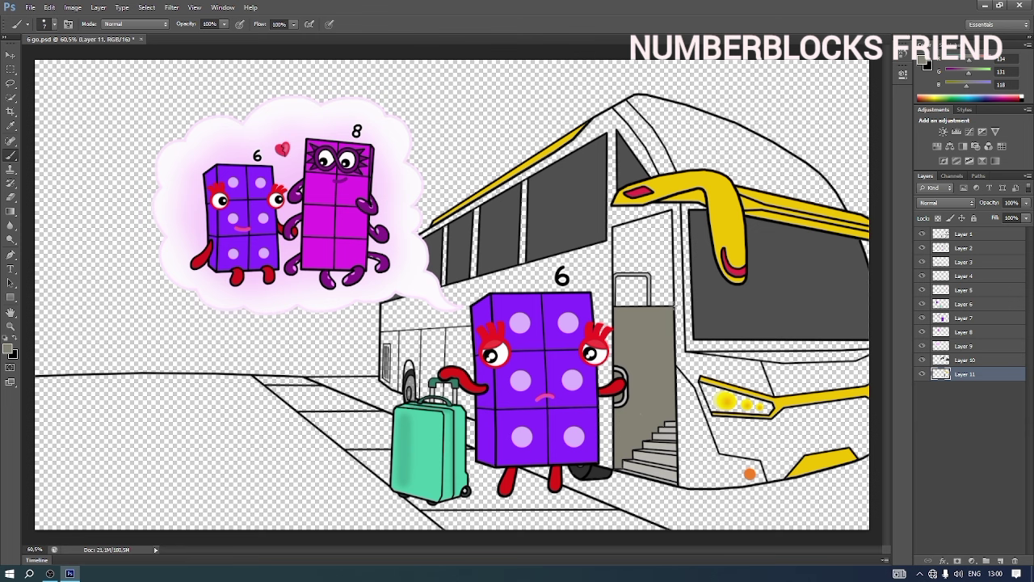
Step: Outline the upper part of the bus doorway in dark olive-brown with a 17 px brush, following all four edges
{"action": "left_click", "coordinate": [925, 63]}
{"action": "left_click", "coordinate": [770, 158]}
{"action": "key", "text": "Return"}
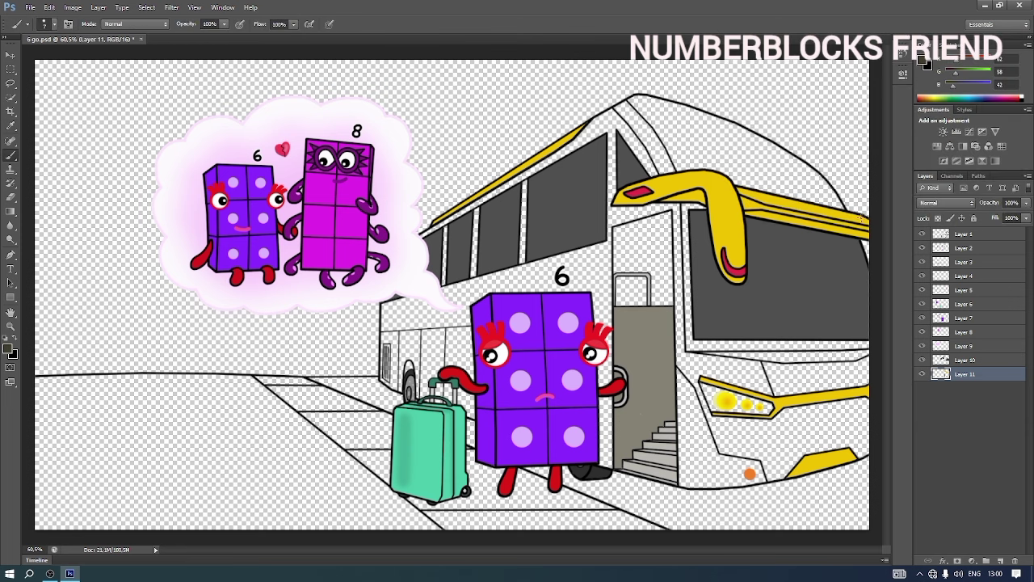
{"action": "right_click", "coordinate": [656, 283]}
{"action": "left_click", "coordinate": [656, 284]}
{"action": "left_click", "coordinate": [616, 232]}
{"action": "left_click", "coordinate": [670, 215], "text": "shift"}
{"action": "left_click", "coordinate": [670, 303], "text": "shift"}
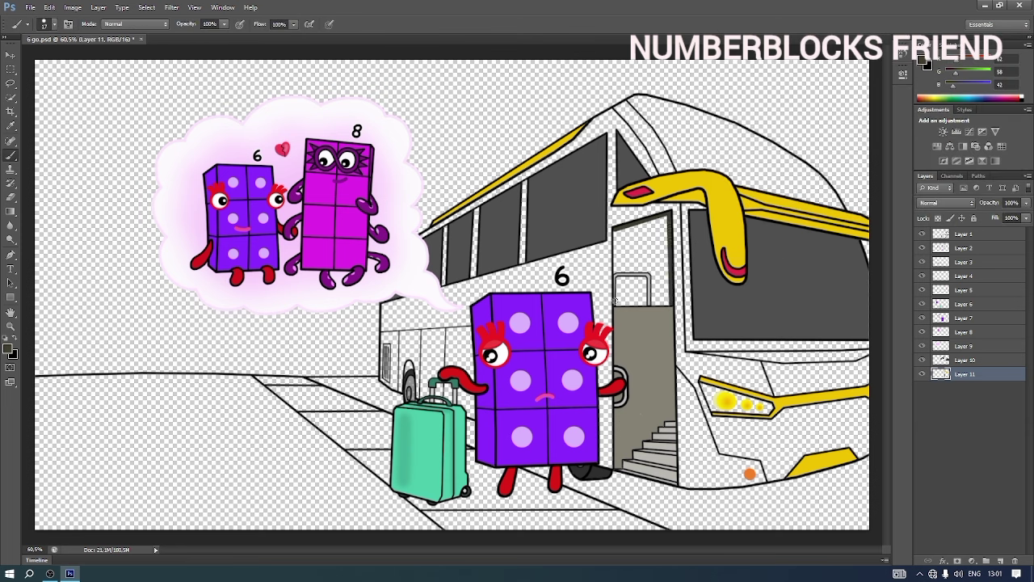
{"action": "left_click", "coordinate": [616, 303], "text": "shift"}
{"action": "left_click", "coordinate": [616, 231], "text": "shift"}
Step: Fill the inside of the upper doorway area with dark olive-brown using a larger brush
{"action": "right_click", "coordinate": [638, 246]}
{"action": "left_click_drag", "start_coordinate": [655, 273], "coordinate": [657, 273]}
{"action": "mouse_move", "coordinate": [621, 235]}
{"action": "left_mouse_down"}
{"action": "mouse_move", "coordinate": [665, 220]}
{"action": "mouse_move", "coordinate": [666, 279]}
{"action": "mouse_move", "coordinate": [656, 297]}
{"action": "mouse_move", "coordinate": [621, 297]}
{"action": "mouse_move", "coordinate": [622, 251]}
{"action": "mouse_move", "coordinate": [640, 284]}
{"action": "mouse_move", "coordinate": [651, 229]}
{"action": "mouse_move", "coordinate": [629, 298]}
{"action": "left_mouse_up"}
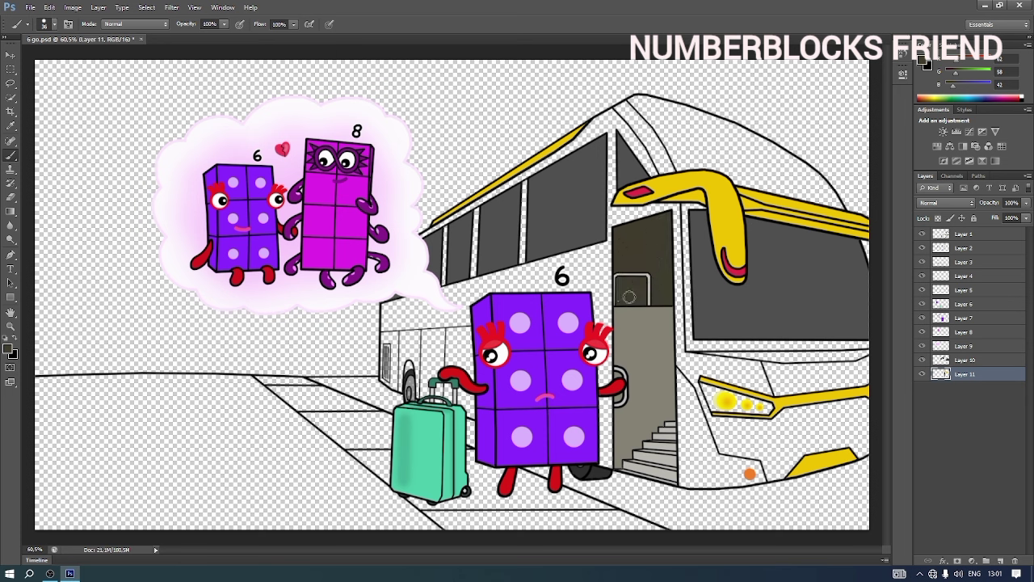
Step: Paint the rear wheel arch of the bus near-black (#232220)
{"action": "left_click", "coordinate": [923, 62]}
{"action": "left_click", "coordinate": [736, 178]}
{"action": "key", "text": "Return"}
{"action": "right_click", "coordinate": [404, 370]}
{"action": "key", "text": "Return"}
{"action": "key", "text": "e"}
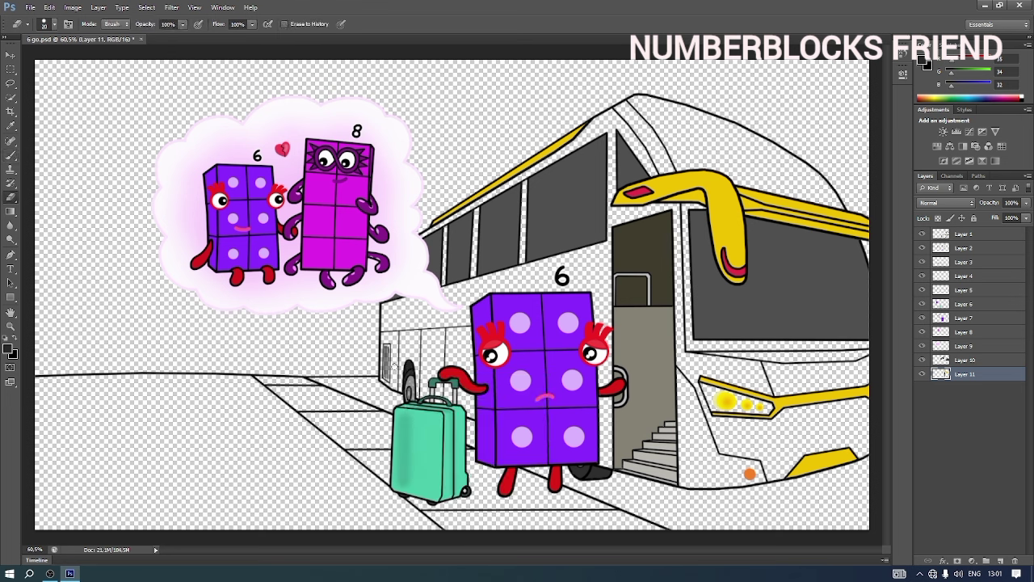
Step: Add a new layer beneath all the others and set the painting colour to slate grey (#575e68)
{"action": "left_click", "coordinate": [10, 155]}
{"action": "left_click", "coordinate": [1000, 561]}
{"action": "left_click_drag", "start_coordinate": [986, 375], "coordinate": [982, 397]}
{"action": "left_click", "coordinate": [923, 62]}
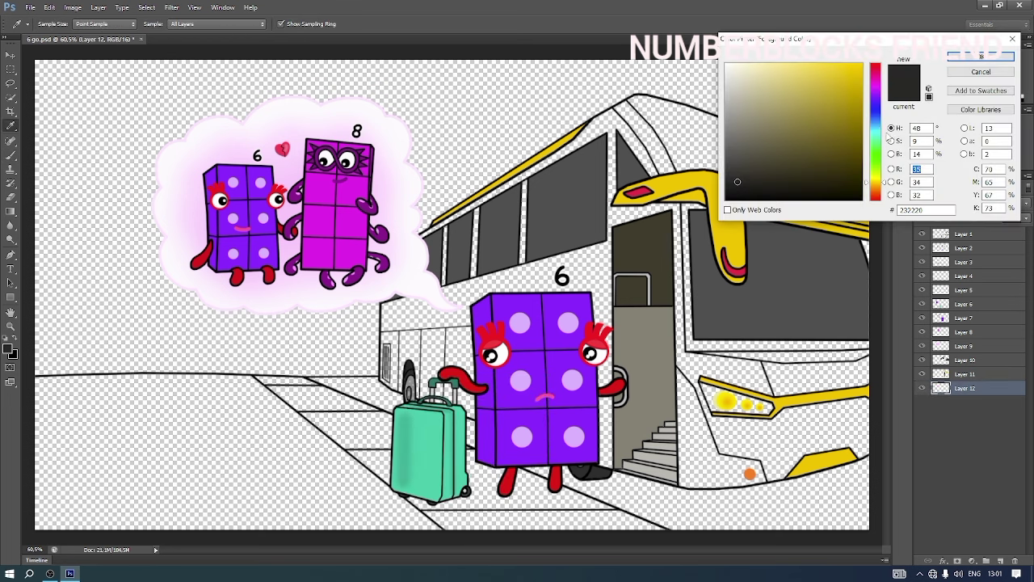
{"action": "left_click", "coordinate": [876, 119]}
{"action": "left_click", "coordinate": [748, 151]}
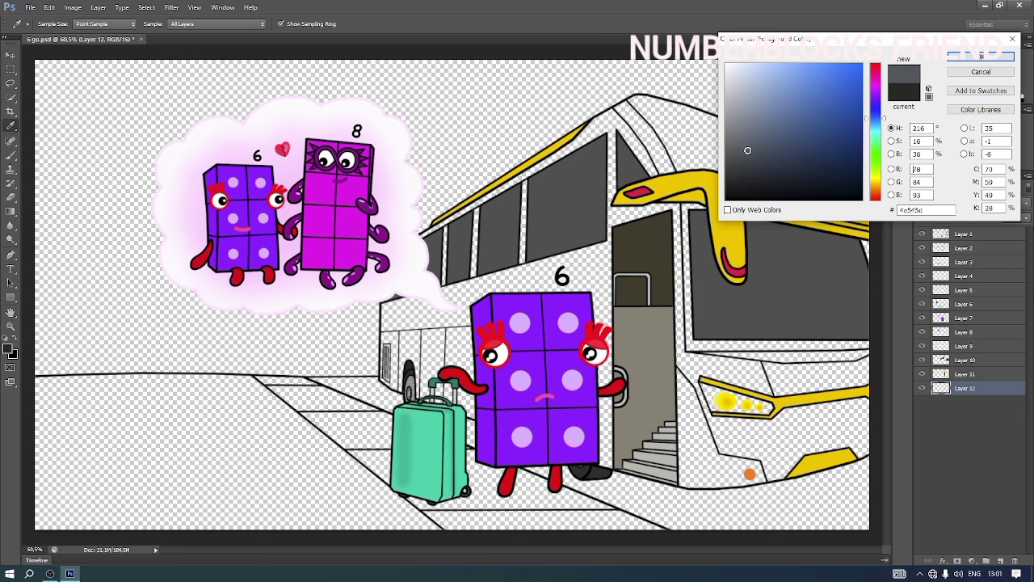
{"action": "left_click", "coordinate": [748, 143]}
{"action": "left_click", "coordinate": [980, 57]}
Step: Paint the bus's roof, side and front body panels slate grey with hard brushes, starting with a 43 px one
{"action": "right_click", "coordinate": [418, 334]}
{"action": "left_click", "coordinate": [450, 365]}
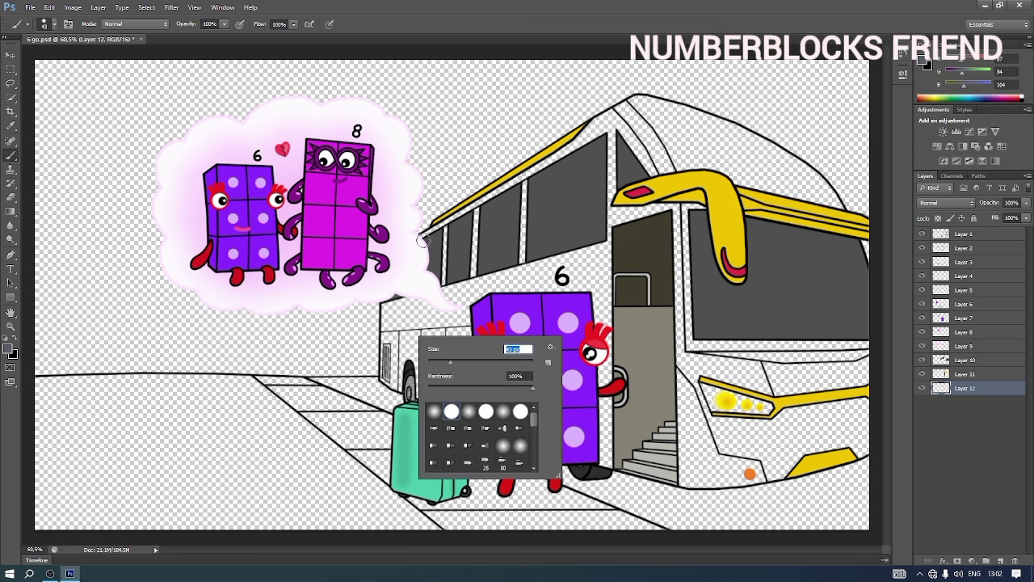
{"action": "left_click", "coordinate": [423, 239]}
{"action": "mouse_move", "coordinate": [575, 150]}
{"action": "left_mouse_down"}
{"action": "mouse_move", "coordinate": [586, 131]}
{"action": "mouse_move", "coordinate": [642, 99]}
{"action": "mouse_move", "coordinate": [798, 166]}
{"action": "mouse_move", "coordinate": [840, 213]}
{"action": "mouse_move", "coordinate": [739, 150]}
{"action": "left_mouse_up"}
{"action": "right_click", "coordinate": [830, 217]}
{"action": "left_click", "coordinate": [900, 248]}
{"action": "mouse_move", "coordinate": [693, 139]}
{"action": "left_mouse_down"}
{"action": "mouse_move", "coordinate": [635, 127]}
{"action": "mouse_move", "coordinate": [618, 191]}
{"action": "mouse_move", "coordinate": [670, 152]}
{"action": "mouse_move", "coordinate": [744, 199]}
{"action": "mouse_move", "coordinate": [683, 299]}
{"action": "mouse_move", "coordinate": [822, 354]}
{"action": "mouse_move", "coordinate": [856, 349]}
{"action": "mouse_move", "coordinate": [720, 383]}
{"action": "mouse_move", "coordinate": [686, 440]}
{"action": "mouse_move", "coordinate": [685, 467]}
{"action": "mouse_move", "coordinate": [745, 467]}
{"action": "mouse_move", "coordinate": [855, 439]}
{"action": "mouse_move", "coordinate": [864, 411]}
{"action": "mouse_move", "coordinate": [764, 423]}
{"action": "mouse_move", "coordinate": [743, 441]}
{"action": "mouse_move", "coordinate": [807, 390]}
{"action": "mouse_move", "coordinate": [630, 299]}
{"action": "mouse_move", "coordinate": [496, 256]}
{"action": "mouse_move", "coordinate": [519, 210]}
{"action": "mouse_move", "coordinate": [483, 267]}
{"action": "mouse_move", "coordinate": [601, 263]}
{"action": "mouse_move", "coordinate": [611, 357]}
{"action": "mouse_move", "coordinate": [424, 301]}
{"action": "mouse_move", "coordinate": [401, 310]}
{"action": "mouse_move", "coordinate": [398, 379]}
{"action": "left_mouse_up"}
{"action": "right_click", "coordinate": [398, 380]}
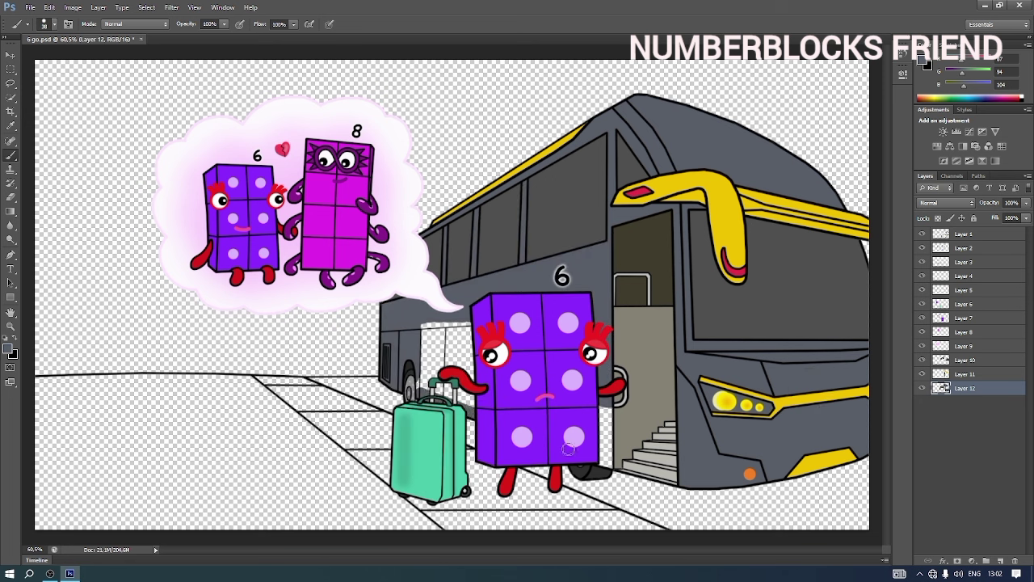
Step: Fill the remaining luggage compartment panels on the bus's side with slate grey using a larger brush
{"action": "right_click", "coordinate": [488, 369]}
{"action": "left_click_drag", "start_coordinate": [511, 389], "coordinate": [522, 389]}
{"action": "mouse_move", "coordinate": [434, 332]}
{"action": "left_mouse_down"}
{"action": "mouse_move", "coordinate": [478, 332]}
{"action": "mouse_move", "coordinate": [428, 366]}
{"action": "mouse_move", "coordinate": [456, 378]}
{"action": "left_mouse_up"}
Step: Add soft lighter slate-grey highlights to the bus's side and front with a 257 px soft brush
{"action": "left_click", "coordinate": [924, 61]}
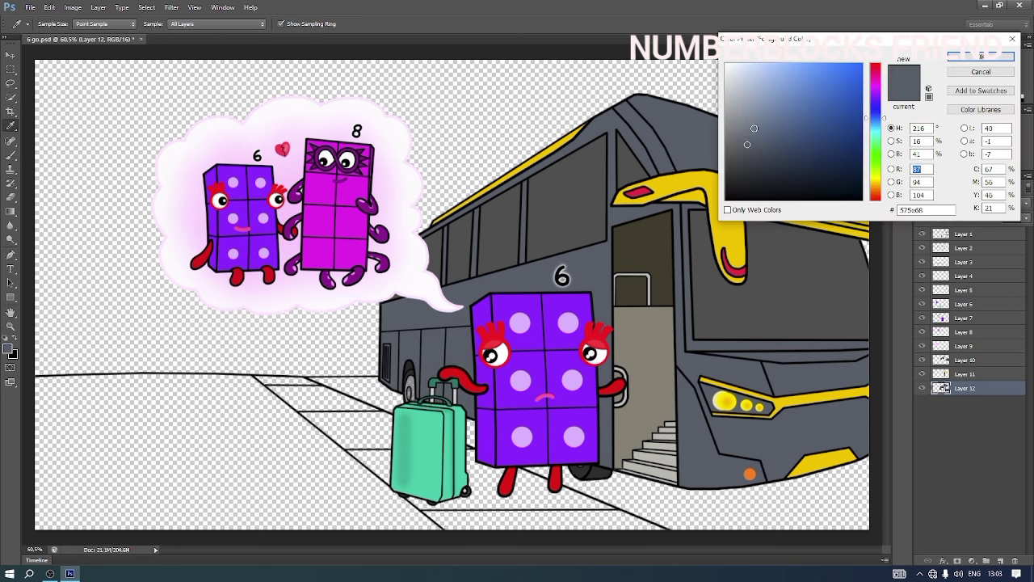
{"action": "left_click", "coordinate": [747, 132]}
{"action": "left_click", "coordinate": [977, 53]}
{"action": "right_click", "coordinate": [596, 278]}
{"action": "left_click", "coordinate": [612, 351]}
{"action": "key", "text": "Return"}
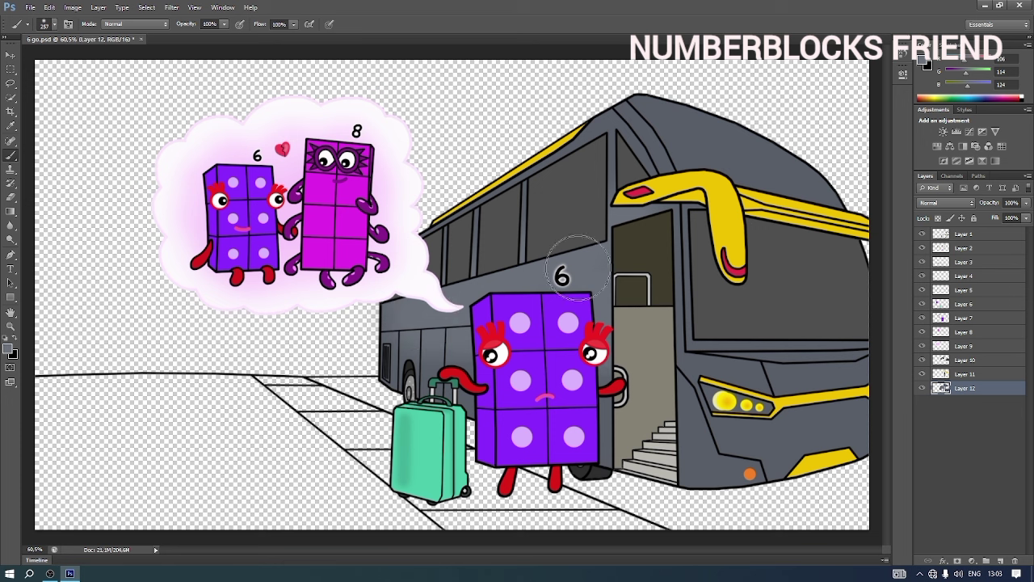
{"action": "mouse_move", "coordinate": [654, 185]}
{"action": "left_mouse_down"}
{"action": "mouse_move", "coordinate": [692, 198]}
{"action": "mouse_move", "coordinate": [795, 237]}
{"action": "mouse_move", "coordinate": [837, 317]}
{"action": "mouse_move", "coordinate": [678, 286]}
{"action": "mouse_move", "coordinate": [677, 221]}
{"action": "mouse_move", "coordinate": [743, 329]}
{"action": "mouse_move", "coordinate": [840, 331]}
{"action": "left_mouse_up"}
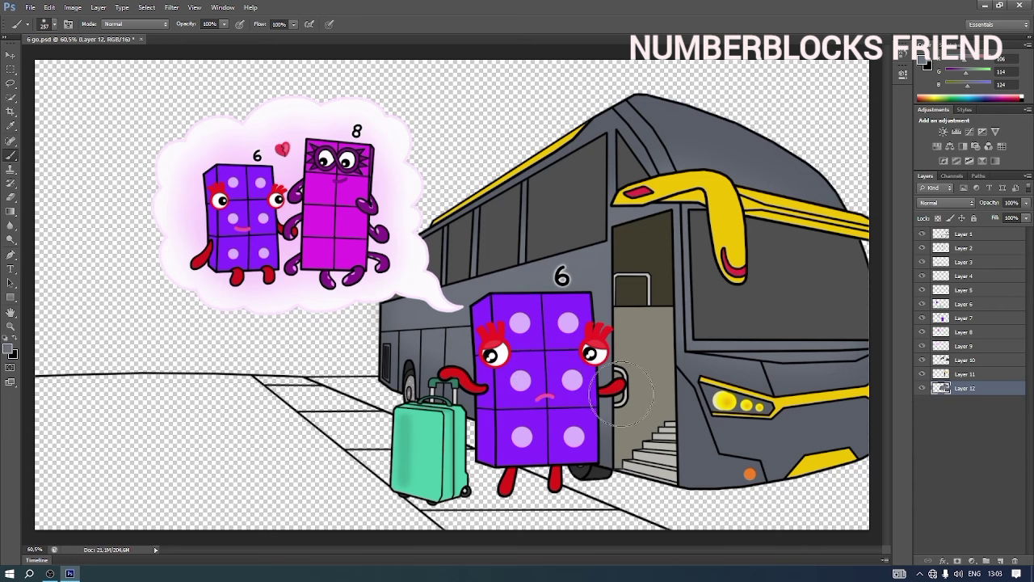
Step: Paint the headlight housing around the yellow lamps light grey with a 14 px hard brush
{"action": "left_click", "coordinate": [922, 59]}
{"action": "left_click", "coordinate": [734, 104]}
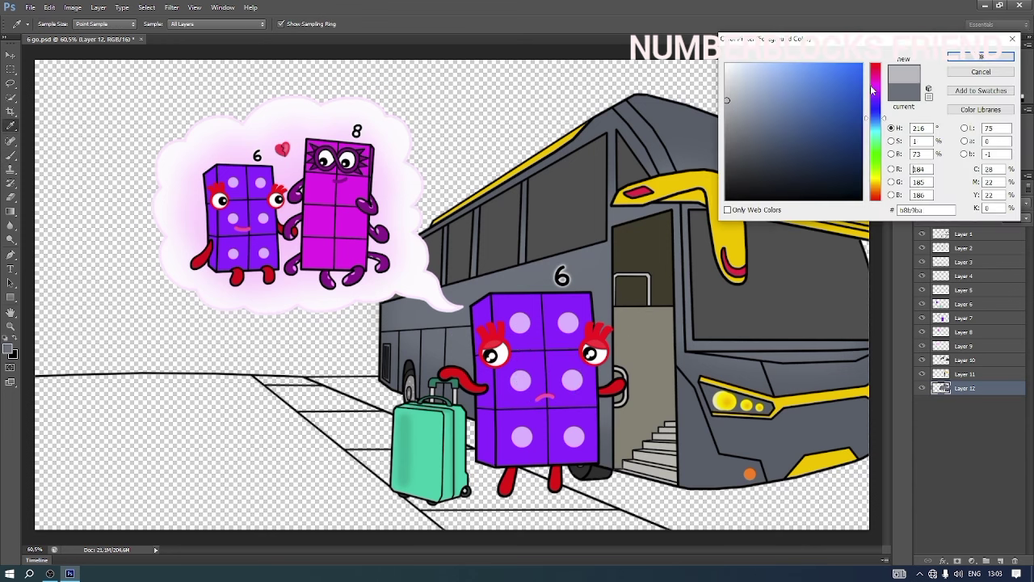
{"action": "left_click", "coordinate": [978, 57]}
{"action": "right_click", "coordinate": [755, 425]}
{"action": "left_click", "coordinate": [796, 491]}
{"action": "left_click", "coordinate": [704, 386]}
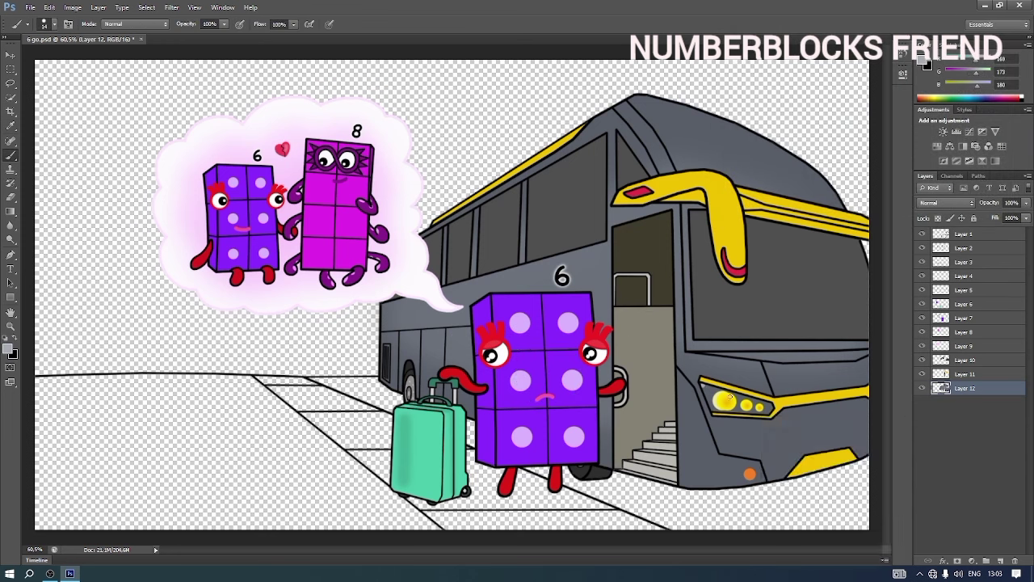
{"action": "left_click_drag", "start_coordinate": [704, 386], "coordinate": [771, 405]}
{"action": "left_click", "coordinate": [713, 409], "text": "shift"}
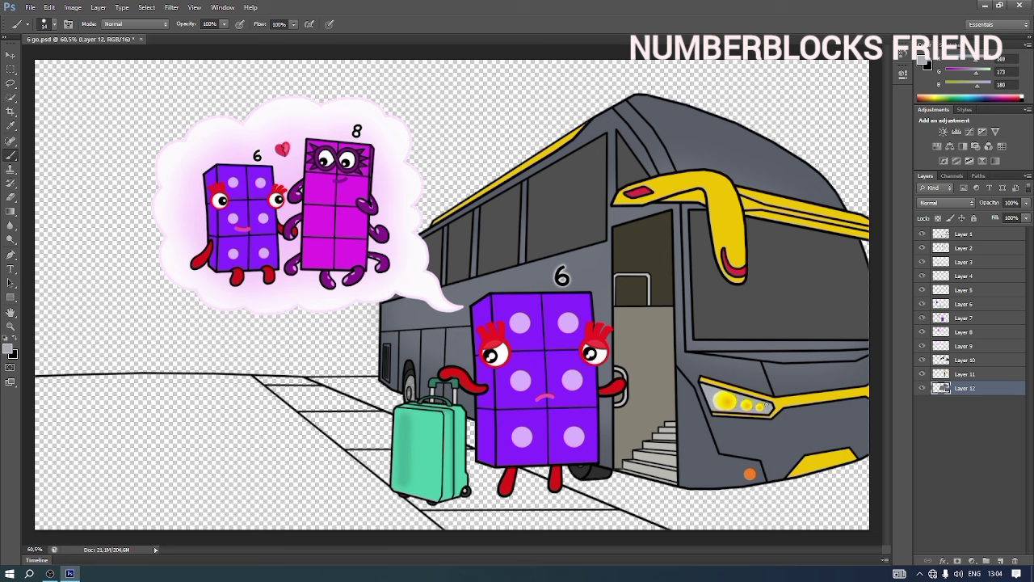
Step: Add another new layer at the bottom of the stack and set the painting colour to medium grey (#807f83)
{"action": "left_click", "coordinate": [1001, 560]}
{"action": "left_click_drag", "start_coordinate": [985, 391], "coordinate": [981, 413]}
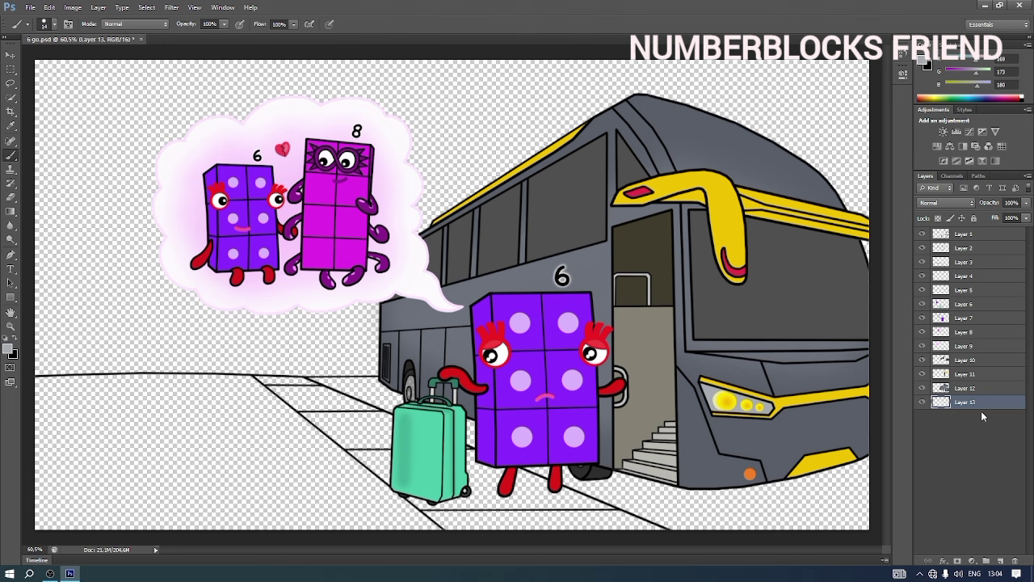
{"action": "left_click", "coordinate": [927, 65]}
{"action": "left_click", "coordinate": [727, 126]}
{"action": "left_click", "coordinate": [880, 105]}
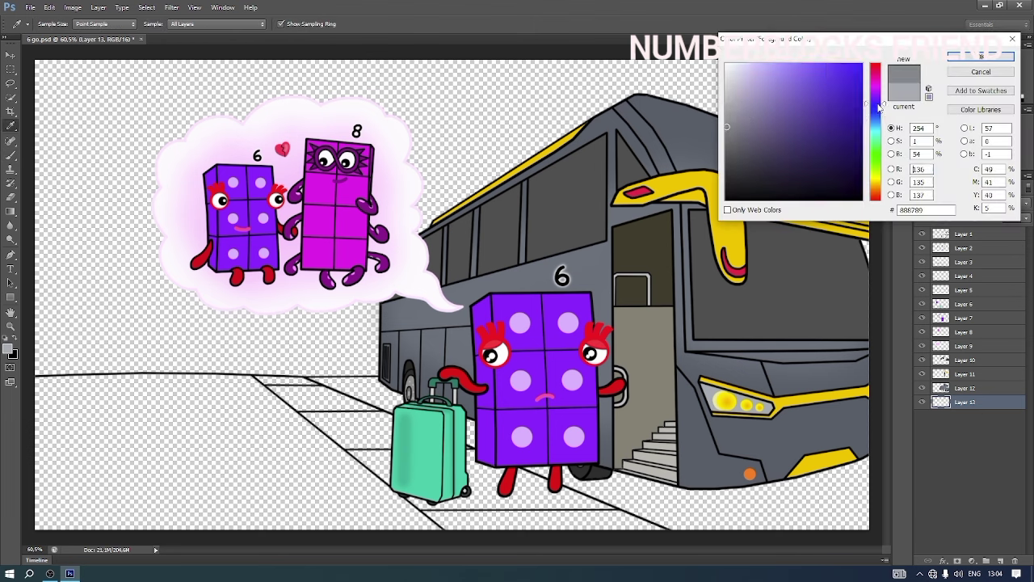
{"action": "left_click", "coordinate": [981, 56]}
Step: Paint grey along the pavement's far end and its grass-side edge with a small hard brush
{"action": "right_click", "coordinate": [262, 377]}
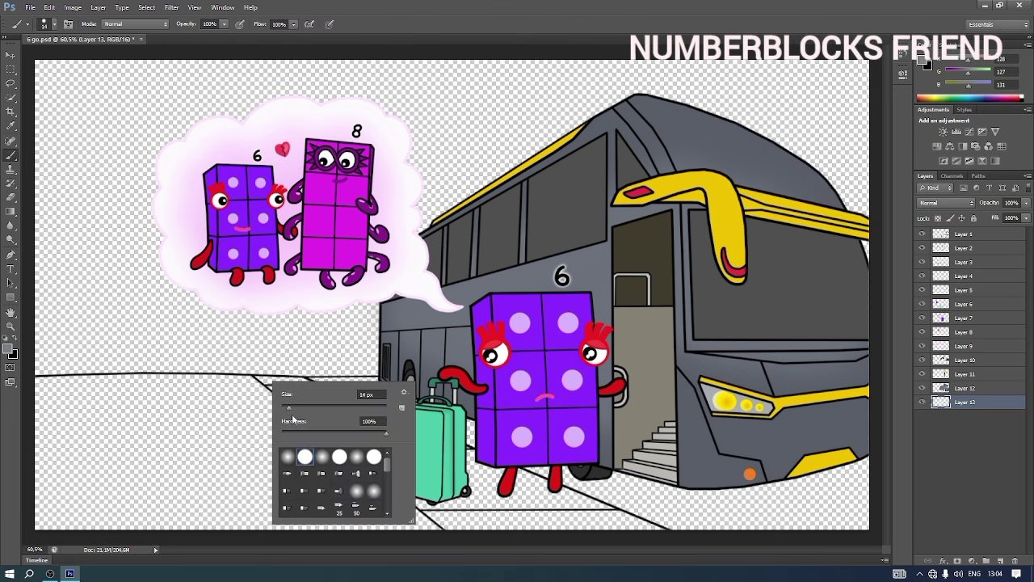
{"action": "left_click_drag", "start_coordinate": [257, 377], "coordinate": [301, 384]}
{"action": "left_click", "coordinate": [667, 530], "text": "shift"}
{"action": "right_click", "coordinate": [262, 377]}
{"action": "type", "text": "15"}
{"action": "key", "text": "Return"}
{"action": "left_click", "coordinate": [446, 530], "text": "shift"}
Step: Paint grey along the pavement's road-side edge down to the canvas border with a medium hard brush
{"action": "right_click", "coordinate": [362, 462]}
{"action": "type", "text": "31"}
{"action": "key", "text": "Return"}
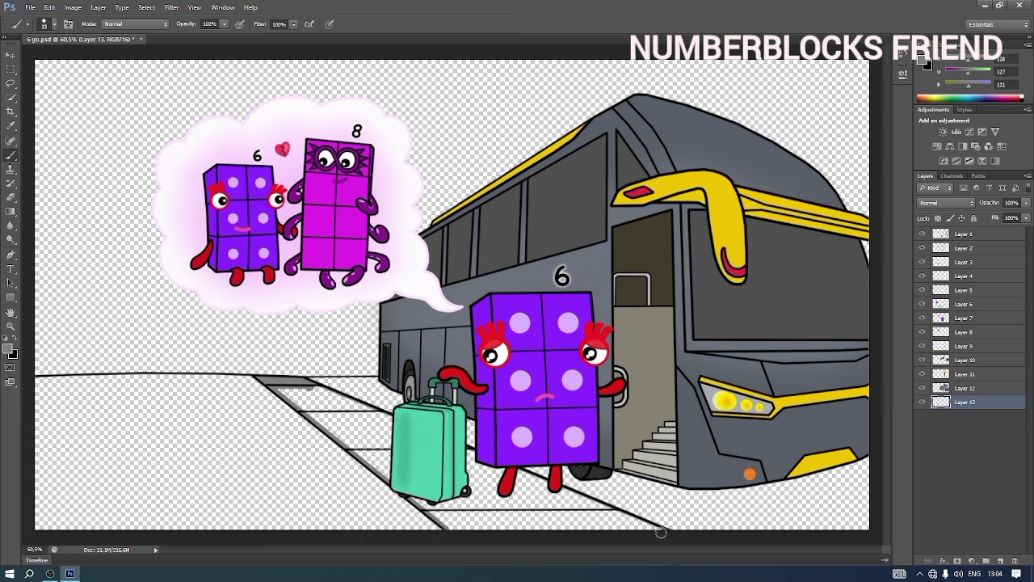
{"action": "left_click", "coordinate": [661, 533], "text": "shift"}
{"action": "left_click_drag", "start_coordinate": [652, 530], "coordinate": [502, 472]}
Step: Fill the rest of the pavement slabs with grey using a 62 px brush
{"action": "right_click", "coordinate": [468, 457]}
{"action": "type", "text": "62"}
{"action": "key", "text": "Return"}
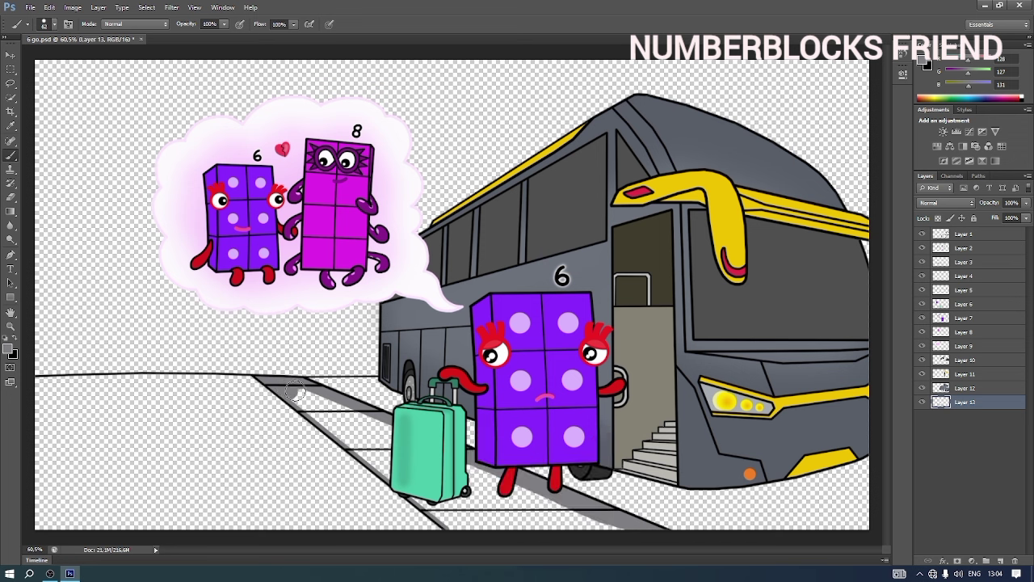
{"action": "left_click", "coordinate": [305, 396]}
{"action": "left_click", "coordinate": [458, 522], "text": "shift"}
{"action": "mouse_move", "coordinate": [378, 444]}
{"action": "left_mouse_down"}
{"action": "mouse_move", "coordinate": [311, 392]}
{"action": "mouse_move", "coordinate": [383, 435]}
{"action": "left_mouse_up"}
{"action": "mouse_move", "coordinate": [478, 475]}
{"action": "left_mouse_down"}
{"action": "mouse_move", "coordinate": [528, 506]}
{"action": "mouse_move", "coordinate": [468, 523]}
{"action": "mouse_move", "coordinate": [517, 535]}
{"action": "left_mouse_up"}
Step: Shade the pavement along the slab joints in darker grey (#717074) with a 43 px soft brush
{"action": "left_click", "coordinate": [923, 60]}
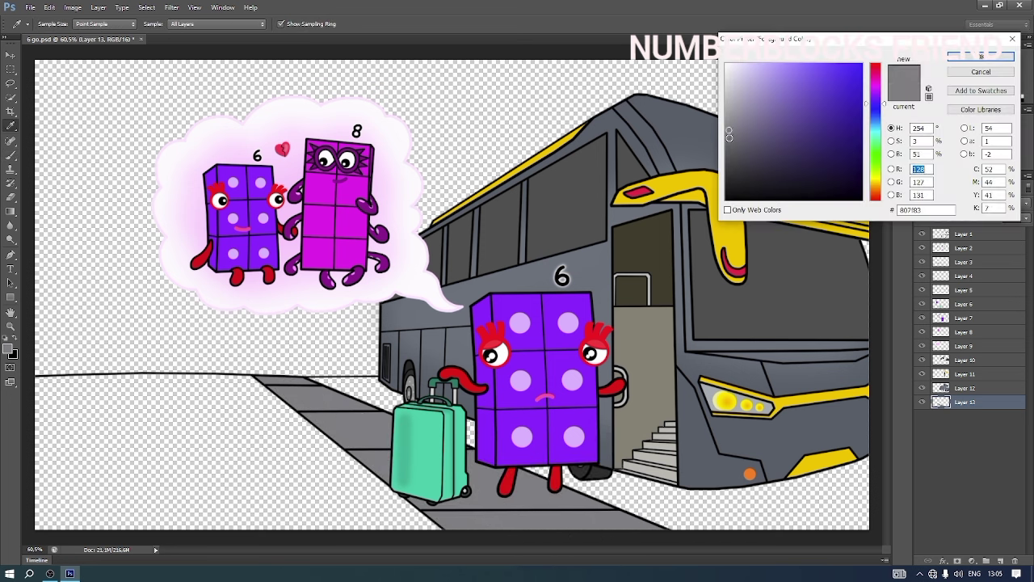
{"action": "left_click", "coordinate": [729, 138]}
{"action": "left_click", "coordinate": [981, 53]}
{"action": "right_click", "coordinate": [570, 509]}
{"action": "left_click", "coordinate": [603, 449]}
{"action": "left_click", "coordinate": [432, 509]}
{"action": "left_click_drag", "start_coordinate": [433, 508], "coordinate": [598, 511]}
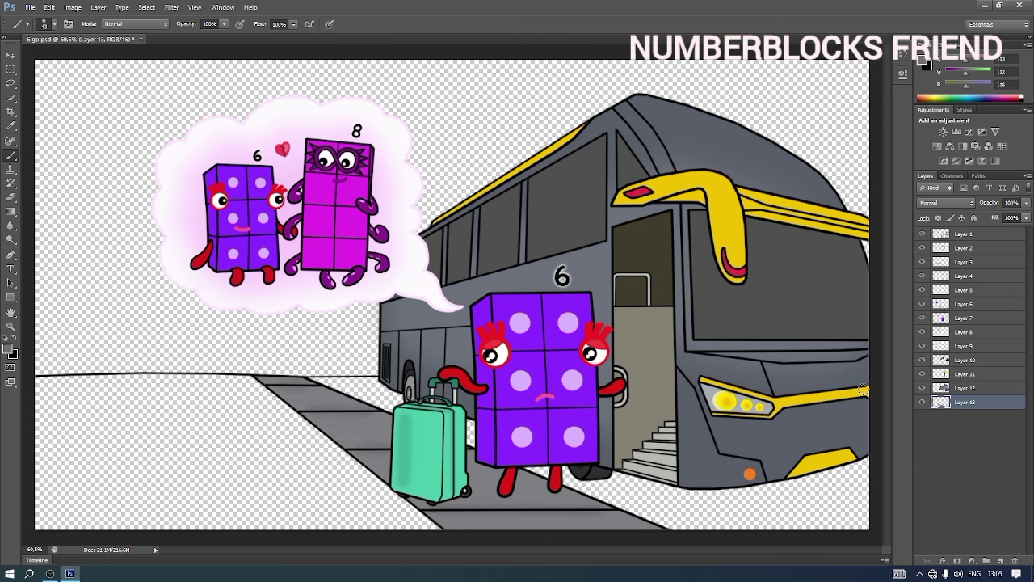
Step: Add a new bottom layer and paint the road under and beside the bus near-black (RGB 30, 30, 30), using a 96 px brush for large areas
{"action": "left_click", "coordinate": [1000, 561]}
{"action": "key", "text": "i"}
{"action": "left_click", "coordinate": [926, 63]}
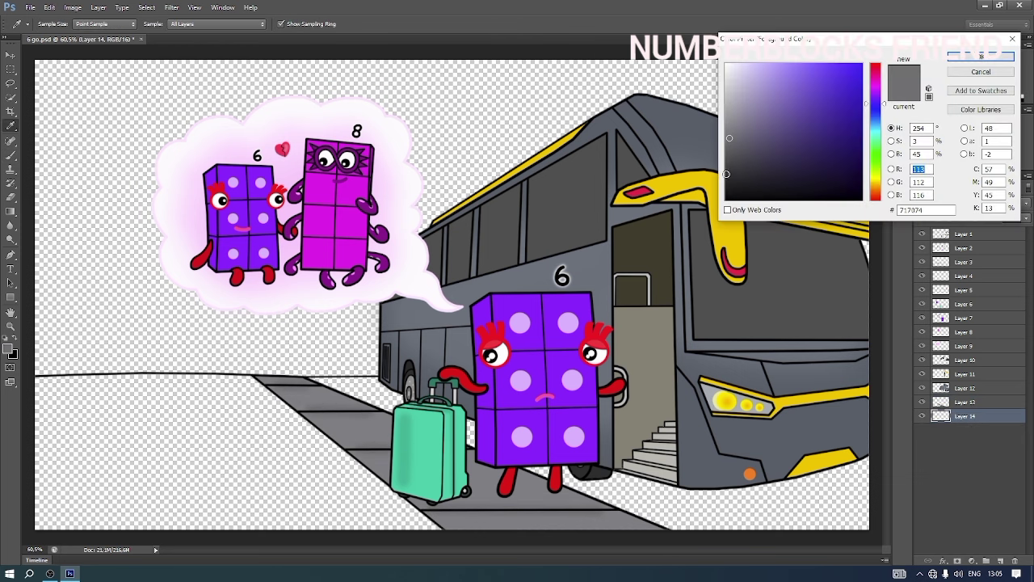
{"action": "left_click", "coordinate": [981, 56]}
{"action": "key", "text": "b"}
{"action": "right_click", "coordinate": [413, 411]}
{"action": "key", "text": "Escape"}
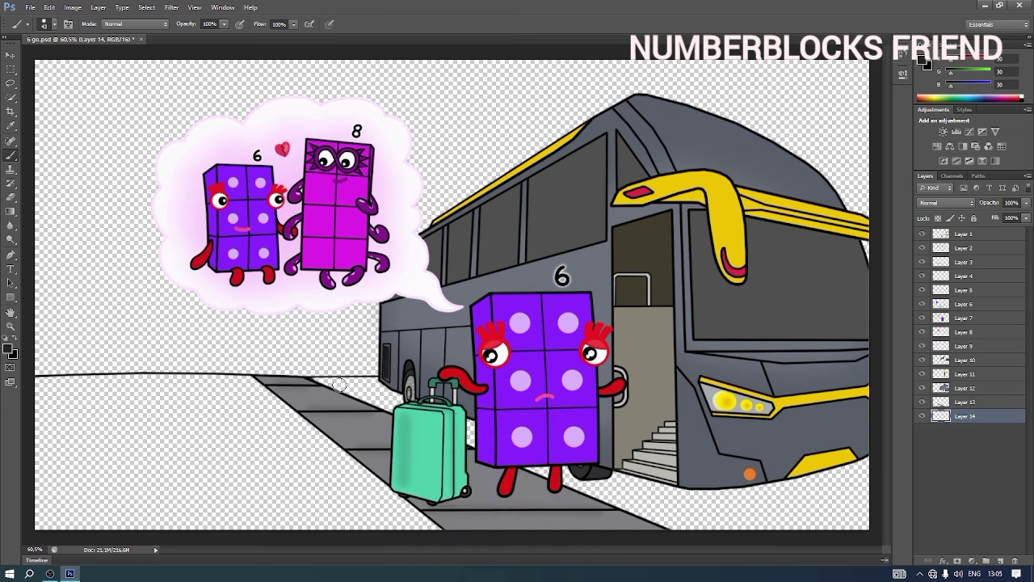
{"action": "mouse_move", "coordinate": [340, 384]}
{"action": "left_mouse_down"}
{"action": "mouse_move", "coordinate": [379, 379]}
{"action": "mouse_move", "coordinate": [362, 391]}
{"action": "mouse_move", "coordinate": [400, 394]}
{"action": "mouse_move", "coordinate": [417, 415]}
{"action": "mouse_move", "coordinate": [472, 422]}
{"action": "mouse_move", "coordinate": [503, 461]}
{"action": "mouse_move", "coordinate": [620, 473]}
{"action": "mouse_move", "coordinate": [594, 489]}
{"action": "mouse_move", "coordinate": [867, 482]}
{"action": "mouse_move", "coordinate": [614, 504]}
{"action": "mouse_move", "coordinate": [853, 511]}
{"action": "left_mouse_up"}
{"action": "right_click", "coordinate": [671, 479]}
{"action": "left_click", "coordinate": [731, 450]}
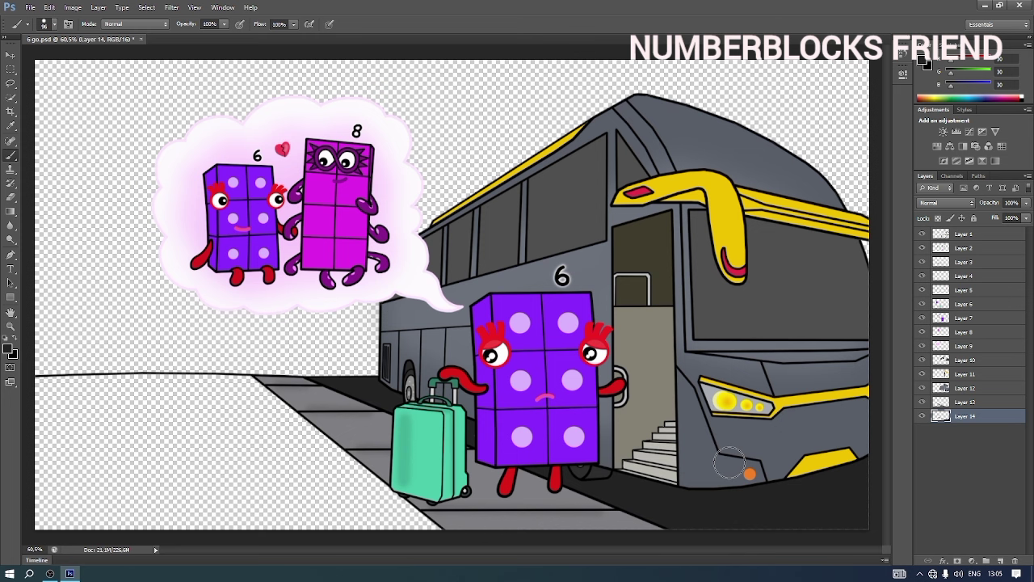
Step: Add a new bottom layer and fill the grass area beside the pavement with green, using a 100 px brush
{"action": "left_click", "coordinate": [1000, 560]}
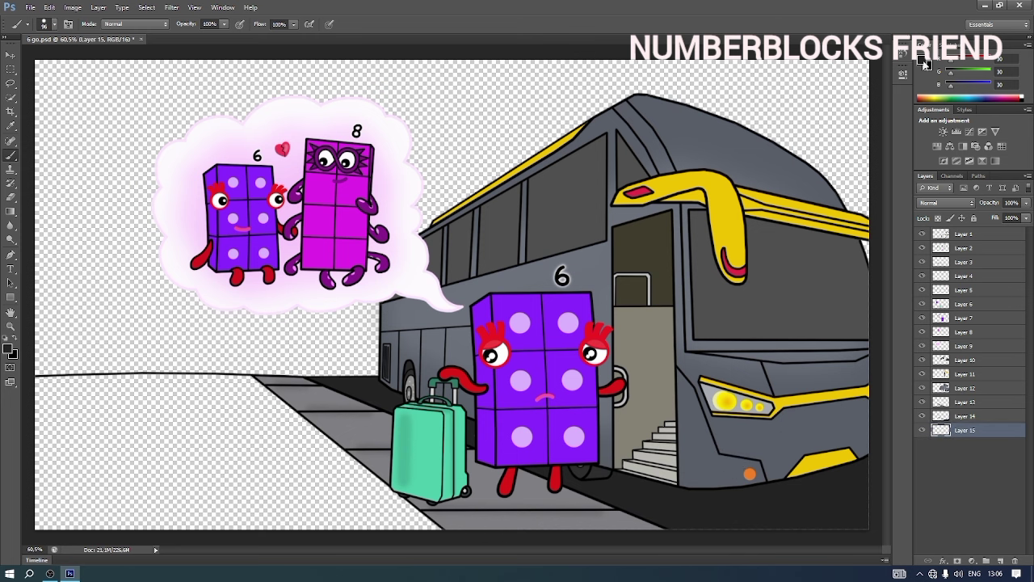
{"action": "left_click", "coordinate": [924, 64]}
{"action": "left_click", "coordinate": [860, 131]}
{"action": "left_click", "coordinate": [980, 58]}
{"action": "right_click", "coordinate": [184, 425]}
{"action": "left_click", "coordinate": [245, 451]}
{"action": "mouse_move", "coordinate": [38, 393]}
{"action": "left_mouse_down"}
{"action": "mouse_move", "coordinate": [252, 392]}
{"action": "mouse_move", "coordinate": [408, 513]}
{"action": "mouse_move", "coordinate": [129, 452]}
{"action": "mouse_move", "coordinate": [295, 461]}
{"action": "mouse_move", "coordinate": [22, 483]}
{"action": "mouse_move", "coordinate": [185, 522]}
{"action": "mouse_move", "coordinate": [155, 476]}
{"action": "left_mouse_up"}
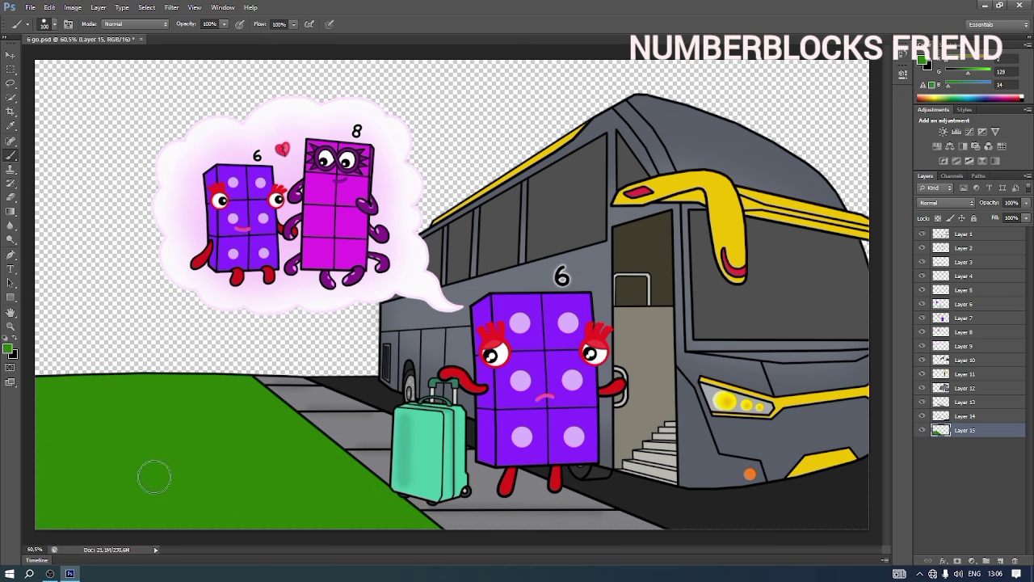
Step: Shade the outer part of the lawn with a darker green using a 215 px brush at 0% hardness
{"action": "left_click", "coordinate": [925, 63]}
{"action": "left_click", "coordinate": [981, 57]}
{"action": "key", "text": "b"}
{"action": "right_click", "coordinate": [259, 423]}
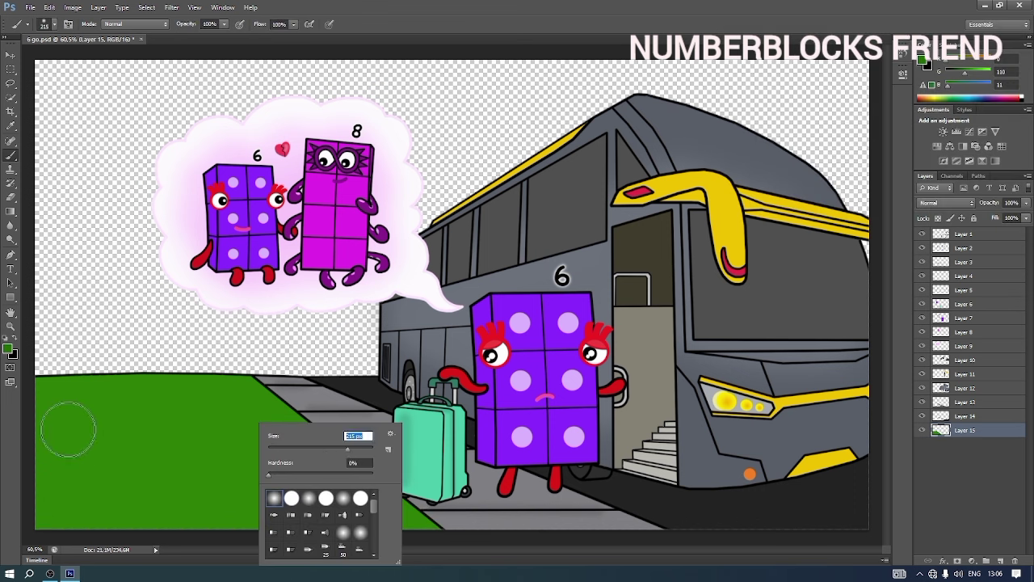
{"action": "mouse_move", "coordinate": [69, 427]}
{"action": "left_mouse_down"}
{"action": "mouse_move", "coordinate": [189, 490]}
{"action": "mouse_move", "coordinate": [51, 495]}
{"action": "left_mouse_up"}
Step: Paint a soft bright-green highlight (RGB 17, 221, 36) along the lawn's edge by the pavement with a 39 px brush
{"action": "left_click", "coordinate": [922, 61]}
{"action": "left_click", "coordinate": [853, 80]}
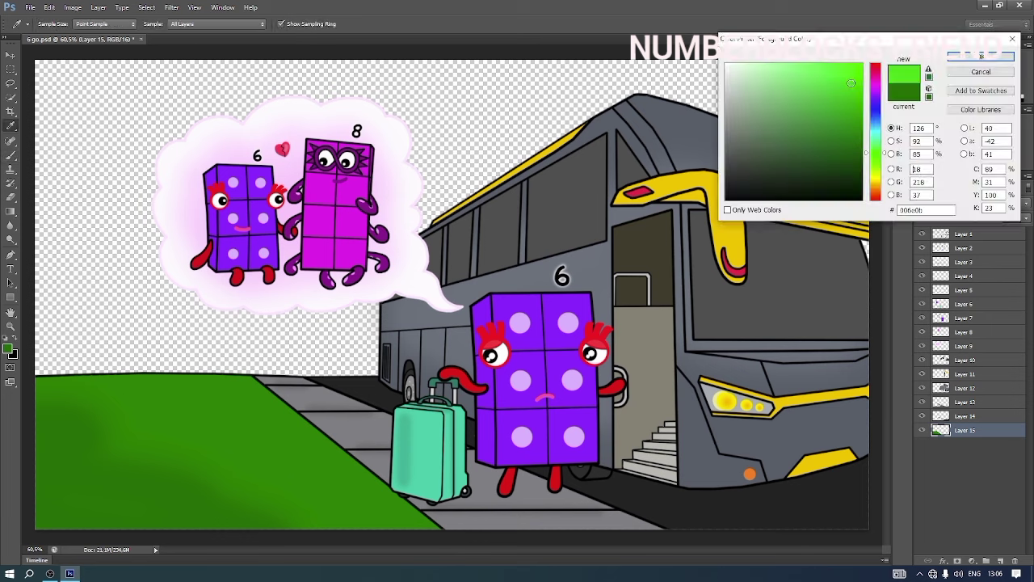
{"action": "left_click", "coordinate": [982, 59]}
{"action": "right_click", "coordinate": [377, 422]}
{"action": "left_click_drag", "start_coordinate": [427, 449], "coordinate": [407, 449]}
{"action": "left_click", "coordinate": [260, 382]}
{"action": "left_click", "coordinate": [441, 538], "text": "shift"}
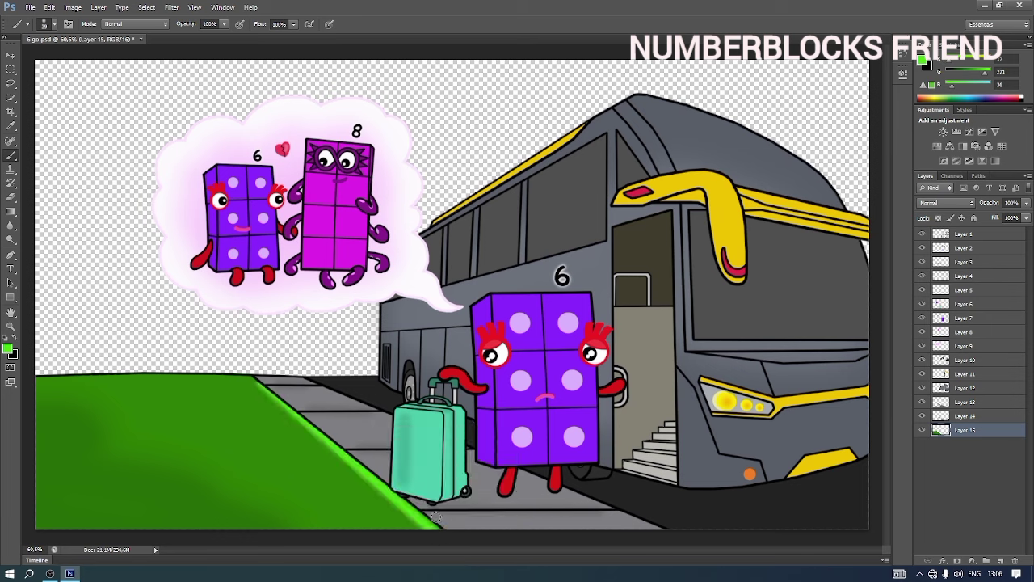
Step: Strengthen the lawn's bright-green edge highlight with a second straight stroke using a resized brush
{"action": "right_click", "coordinate": [444, 503]}
{"action": "left_click_drag", "start_coordinate": [473, 449], "coordinate": [484, 448]}
{"action": "left_click", "coordinate": [278, 388]}
{"action": "left_click", "coordinate": [446, 533], "text": "shift"}
Step: Erase the stray green paint that spills above the lawn's outline near the pavement's far end
{"action": "key", "text": "e"}
{"action": "right_click", "coordinate": [277, 377]}
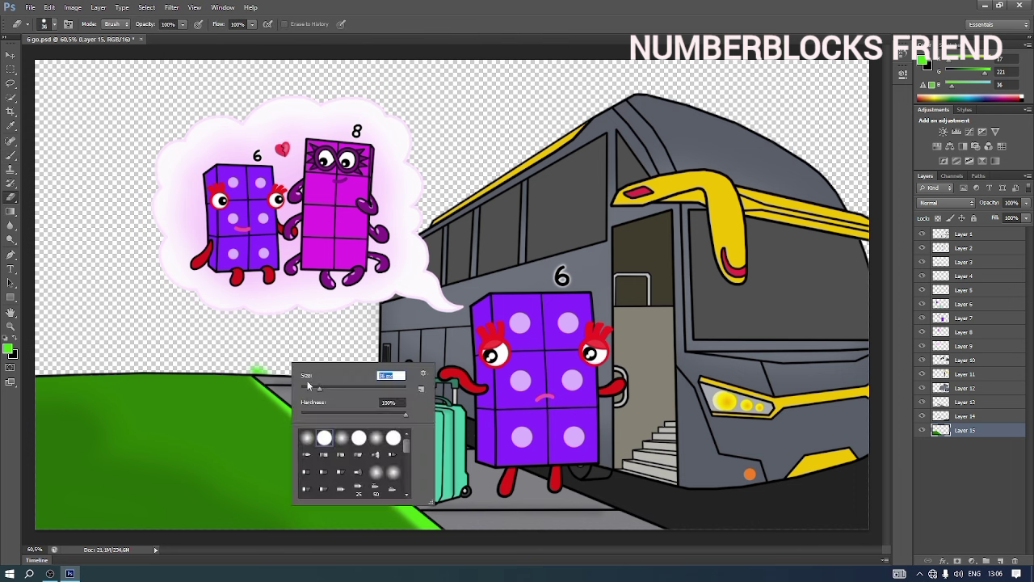
{"action": "left_click", "coordinate": [271, 370]}
Step: Add a new bottom layer and fill the whole sky with light blue (RGB 115, 194, 235), using a 453 px brush at 100% hardness
{"action": "left_click", "coordinate": [1000, 564]}
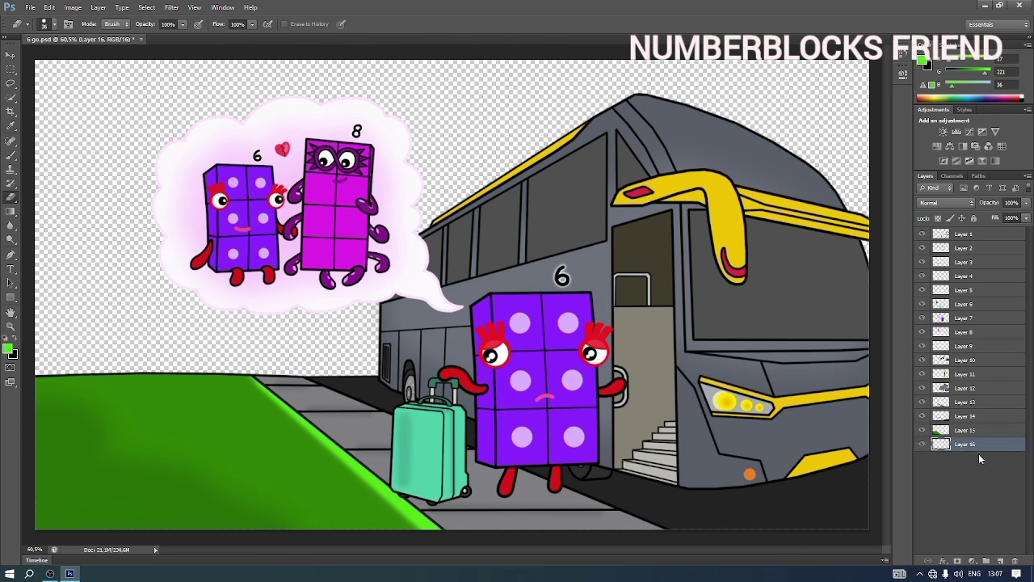
{"action": "left_click", "coordinate": [924, 63]}
{"action": "left_click", "coordinate": [876, 125]}
{"action": "left_click", "coordinate": [798, 79]}
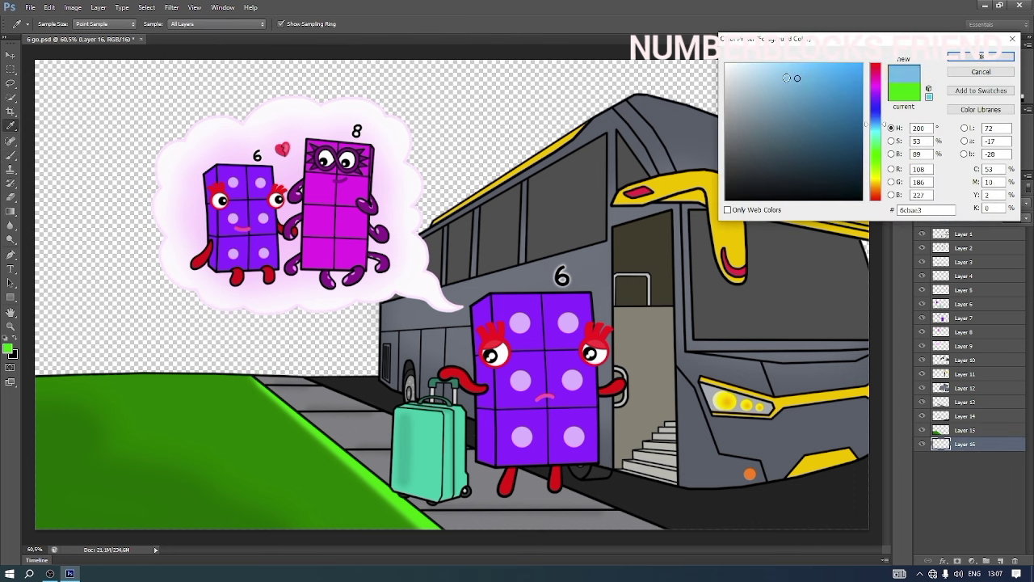
{"action": "left_click", "coordinate": [981, 56]}
{"action": "key", "text": "b"}
{"action": "right_click", "coordinate": [113, 154]}
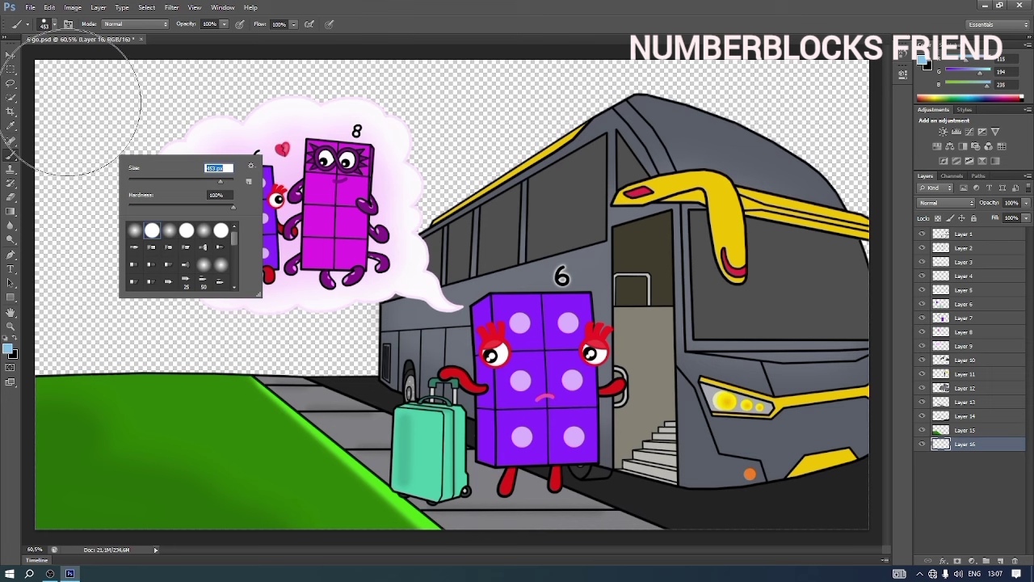
{"action": "mouse_move", "coordinate": [68, 103]}
{"action": "left_mouse_down"}
{"action": "mouse_move", "coordinate": [792, 103]}
{"action": "mouse_move", "coordinate": [180, 219]}
{"action": "mouse_move", "coordinate": [10, 359]}
{"action": "left_mouse_up"}
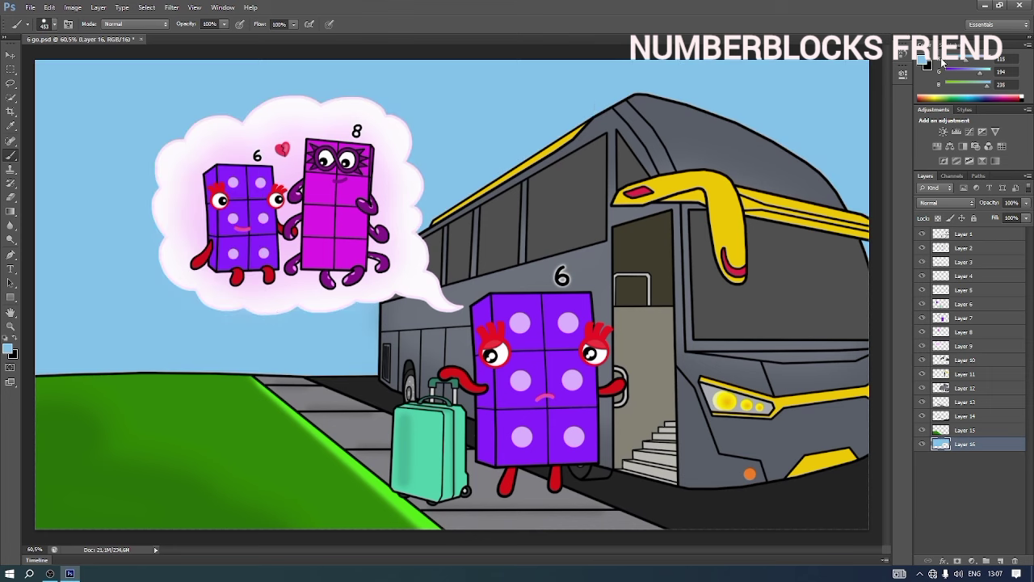
Step: Shade the lower sky with a paler blue (RGB 154, 209, 237) using a large soft round brush
{"action": "left_click", "coordinate": [925, 61]}
{"action": "left_click", "coordinate": [774, 73]}
{"action": "left_click", "coordinate": [980, 54]}
{"action": "right_click", "coordinate": [315, 224]}
{"action": "left_click", "coordinate": [333, 300]}
{"action": "mouse_move", "coordinate": [44, 216]}
{"action": "left_mouse_down"}
{"action": "mouse_move", "coordinate": [260, 212]}
{"action": "mouse_move", "coordinate": [674, 248]}
{"action": "mouse_move", "coordinate": [244, 315]}
{"action": "mouse_move", "coordinate": [45, 332]}
{"action": "mouse_move", "coordinate": [120, 296]}
{"action": "left_mouse_up"}
Step: Paint a soft pale-yellow glow along the horizon above the lawn with a 1057 px brush
{"action": "left_click", "coordinate": [924, 61]}
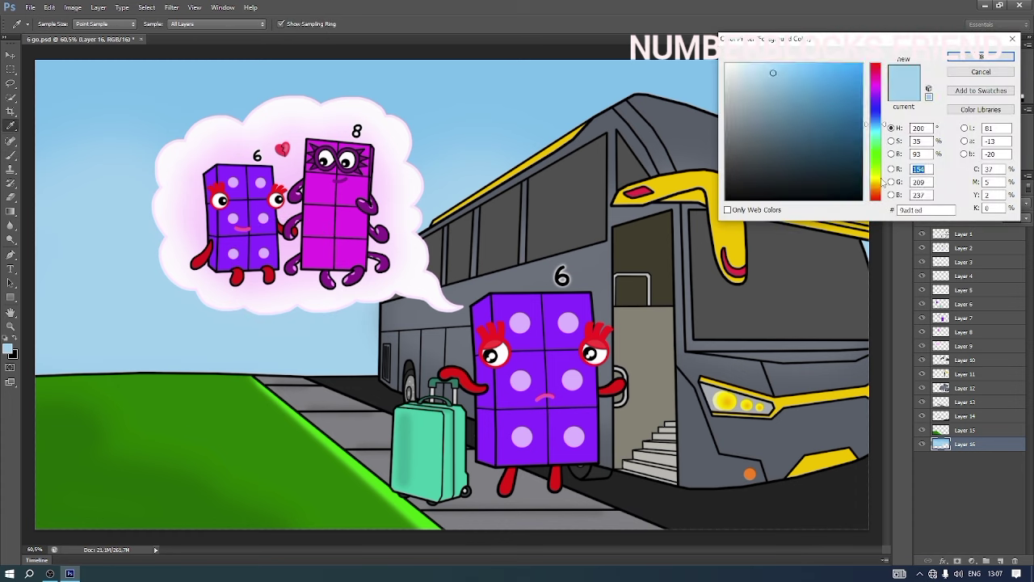
{"action": "left_click", "coordinate": [880, 183]}
{"action": "left_click", "coordinate": [798, 64]}
{"action": "left_click", "coordinate": [980, 57]}
{"action": "right_click", "coordinate": [254, 347]}
{"action": "left_click_drag", "start_coordinate": [357, 376], "coordinate": [365, 377]}
{"action": "left_click_drag", "start_coordinate": [72, 473], "coordinate": [63, 483]}
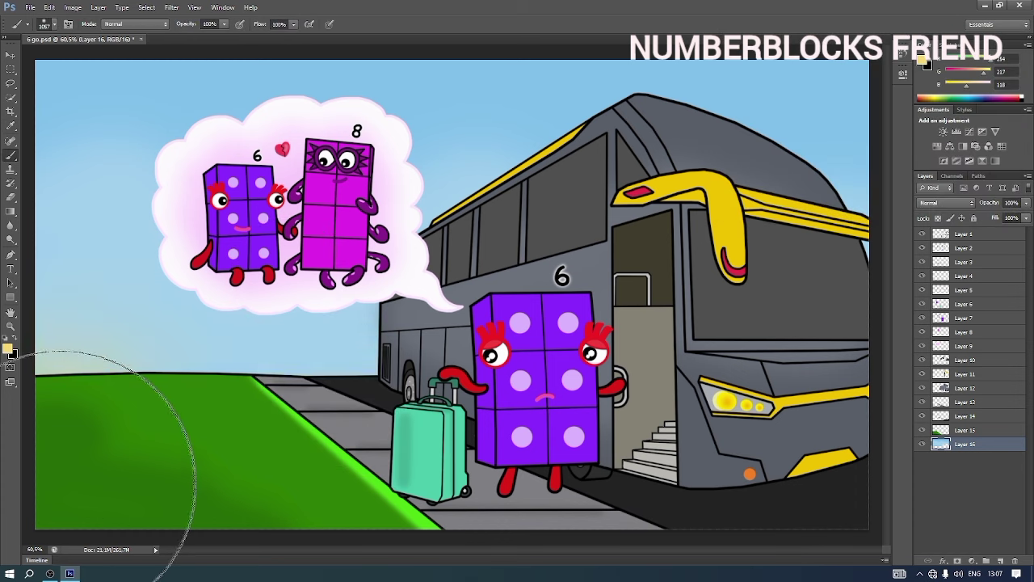
Step: Switch the brush to a hard round 7 px tip at 100% hardness, keeping the sky layer selected
{"action": "right_click", "coordinate": [555, 309]}
{"action": "left_click", "coordinate": [585, 383]}
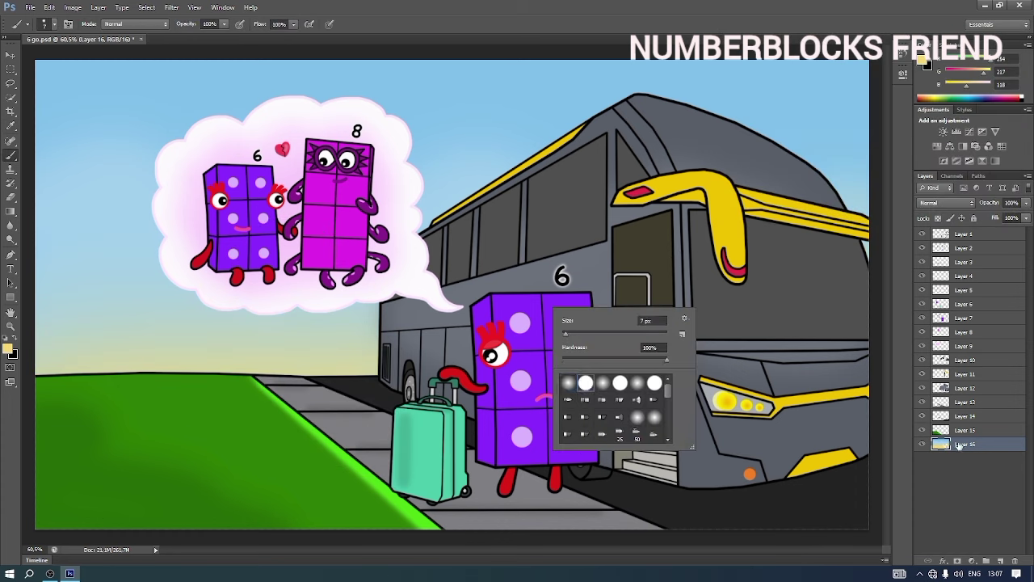
{"action": "left_click", "coordinate": [958, 446]}
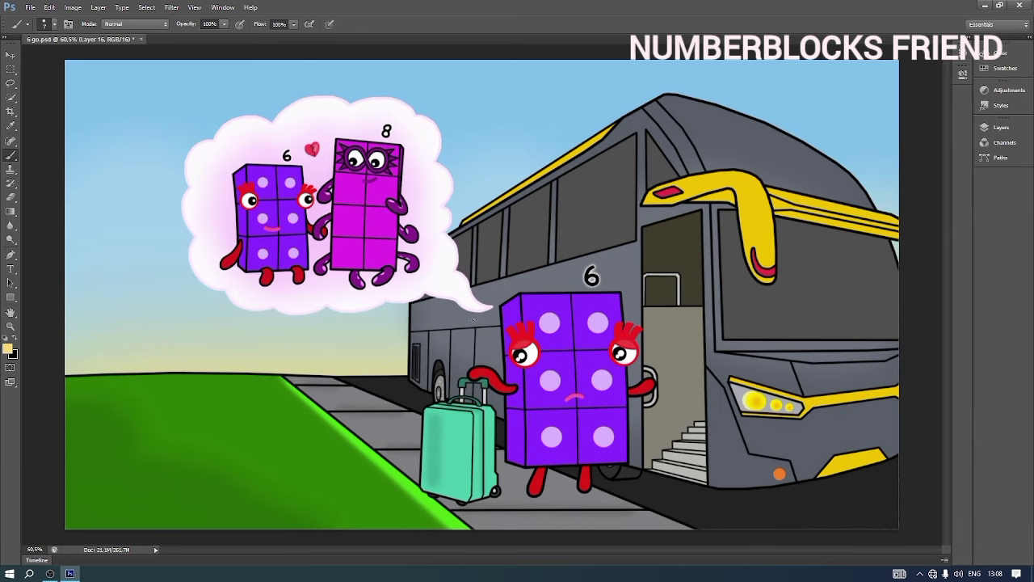